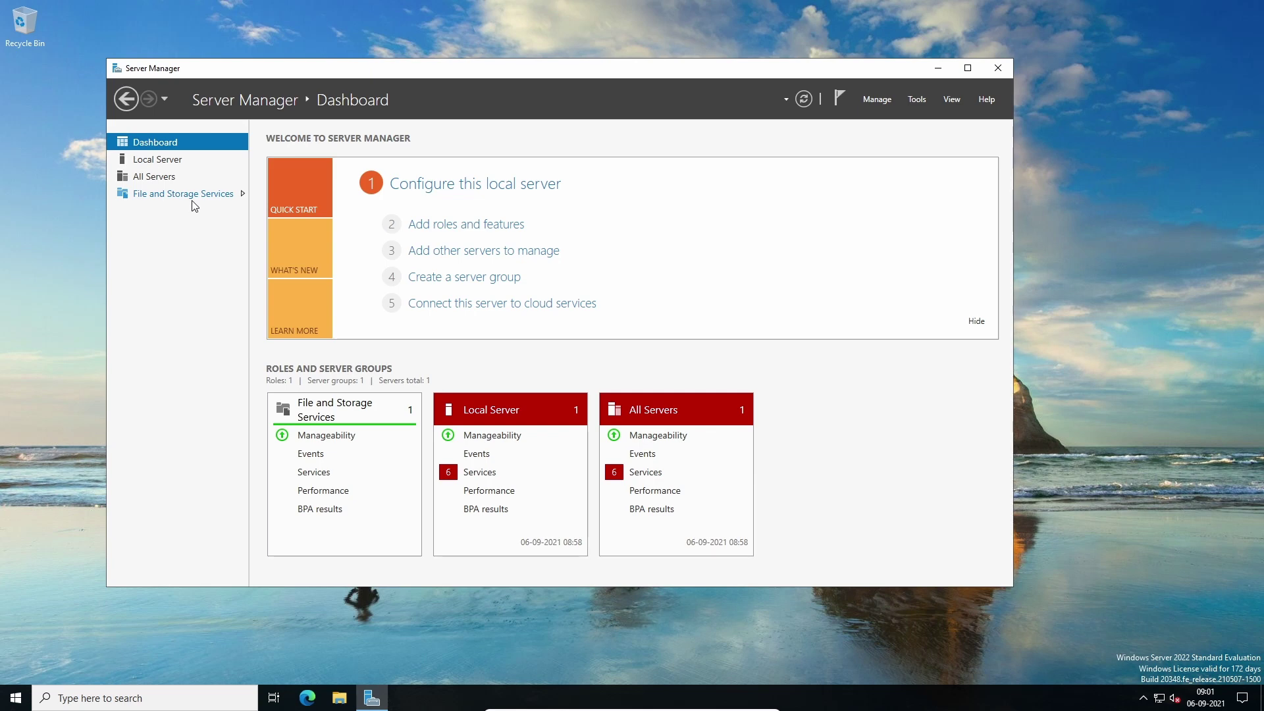
Look through the Servers, Volumes, Disks, Storage Pools, Shares, iSCSI and Work Folders pages of File and Storage Services
{"action": "left_click", "coordinate": [191, 194]}
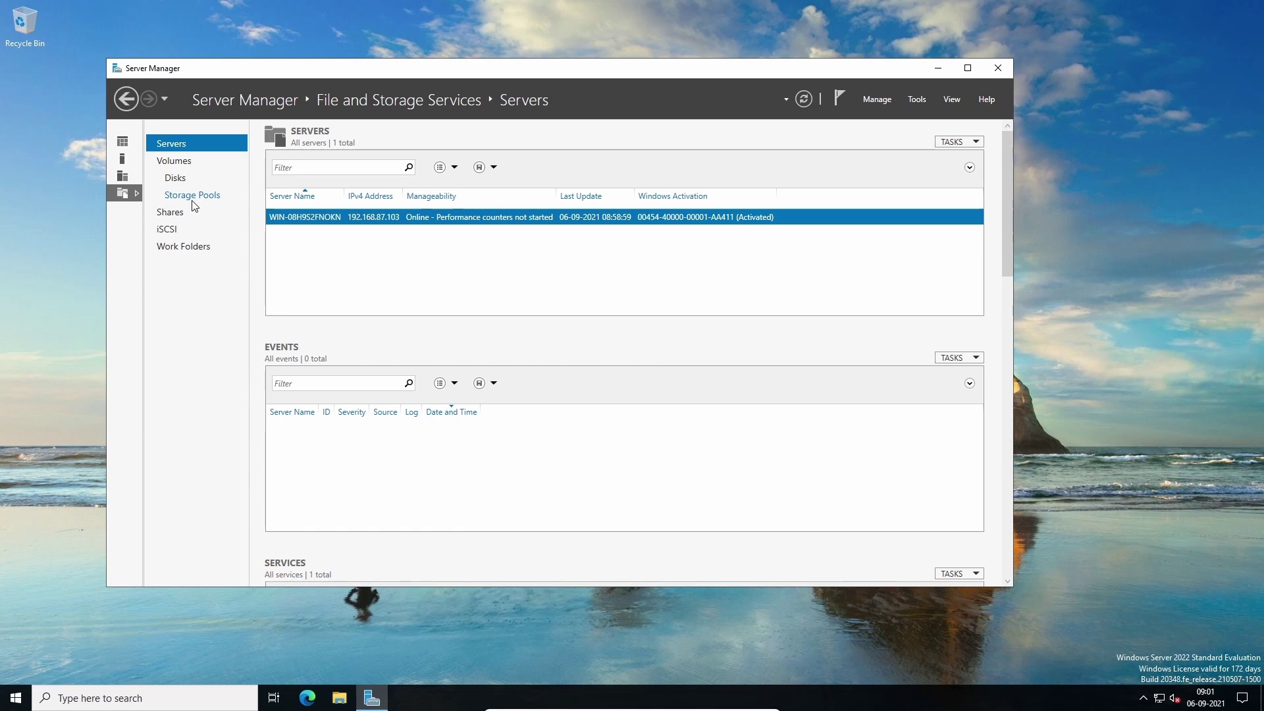
{"action": "left_click", "coordinate": [192, 218]}
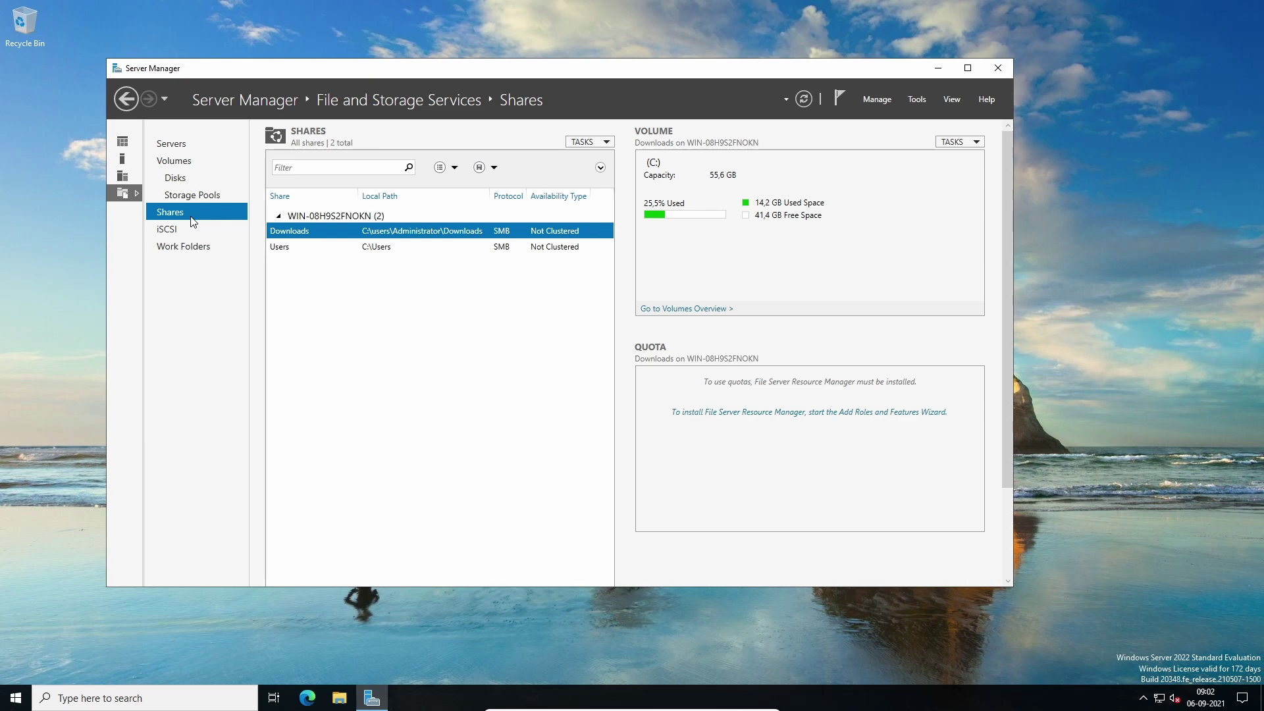
{"action": "left_click", "coordinate": [122, 141]}
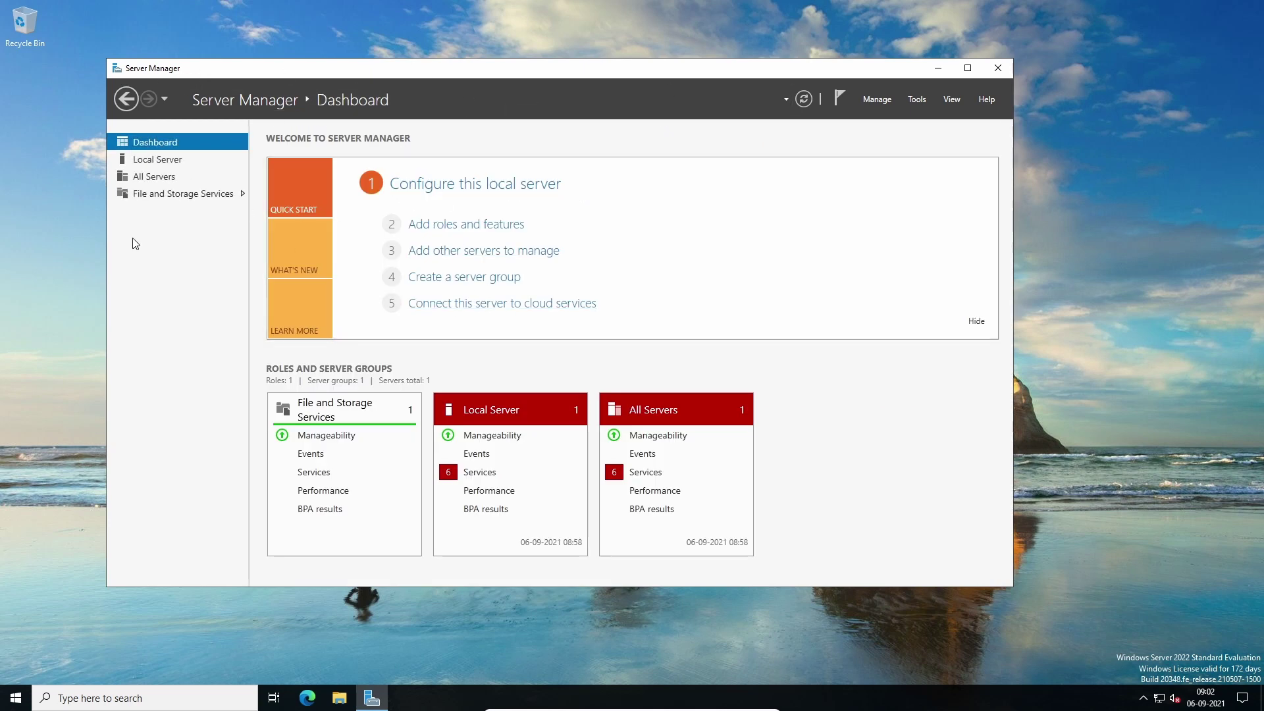
{"action": "left_click", "coordinate": [158, 197]}
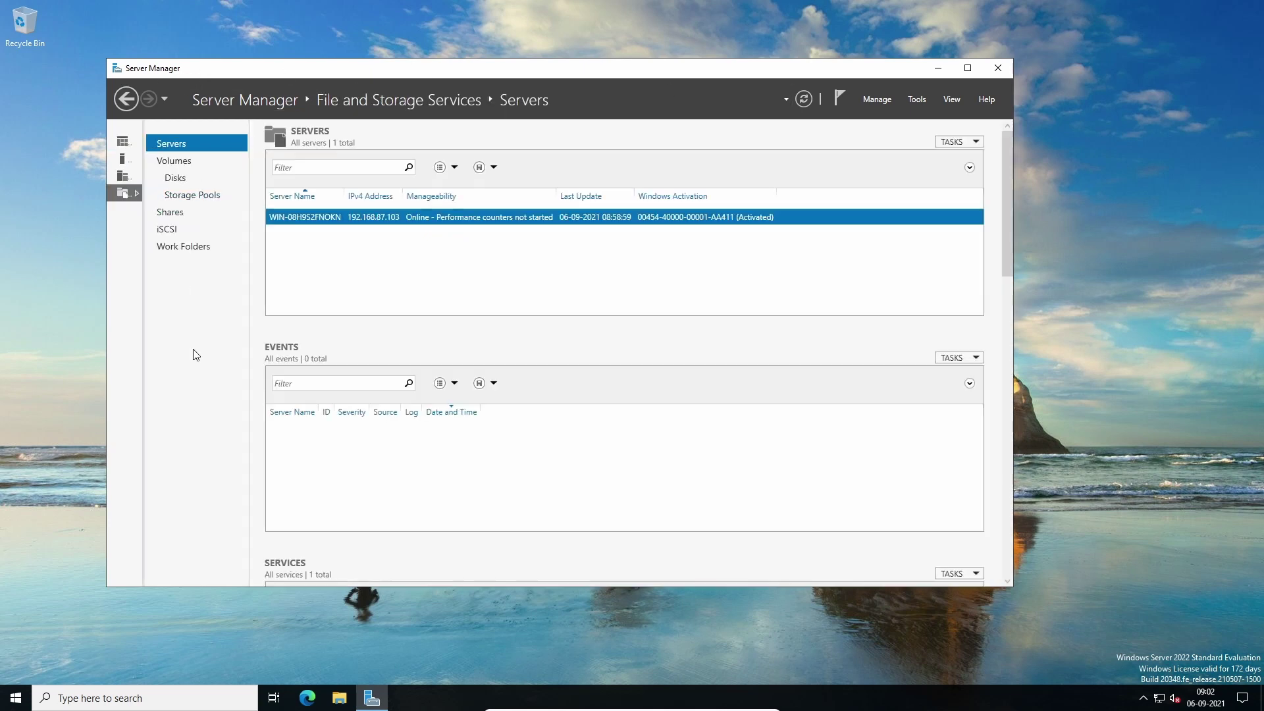
{"action": "left_click", "coordinate": [189, 162]}
{"action": "left_click", "coordinate": [186, 144]}
{"action": "left_click", "coordinate": [160, 163]}
{"action": "left_click", "coordinate": [176, 178]}
{"action": "left_click", "coordinate": [192, 195]}
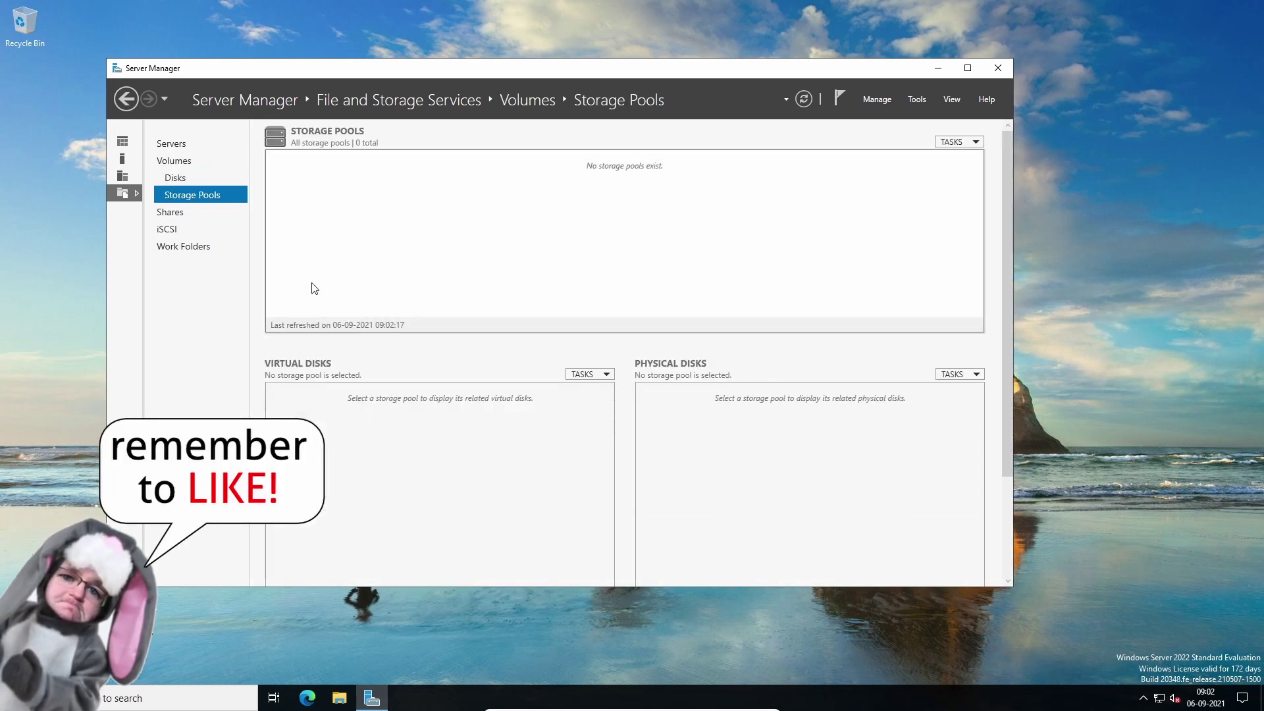
{"action": "left_click", "coordinate": [193, 214]}
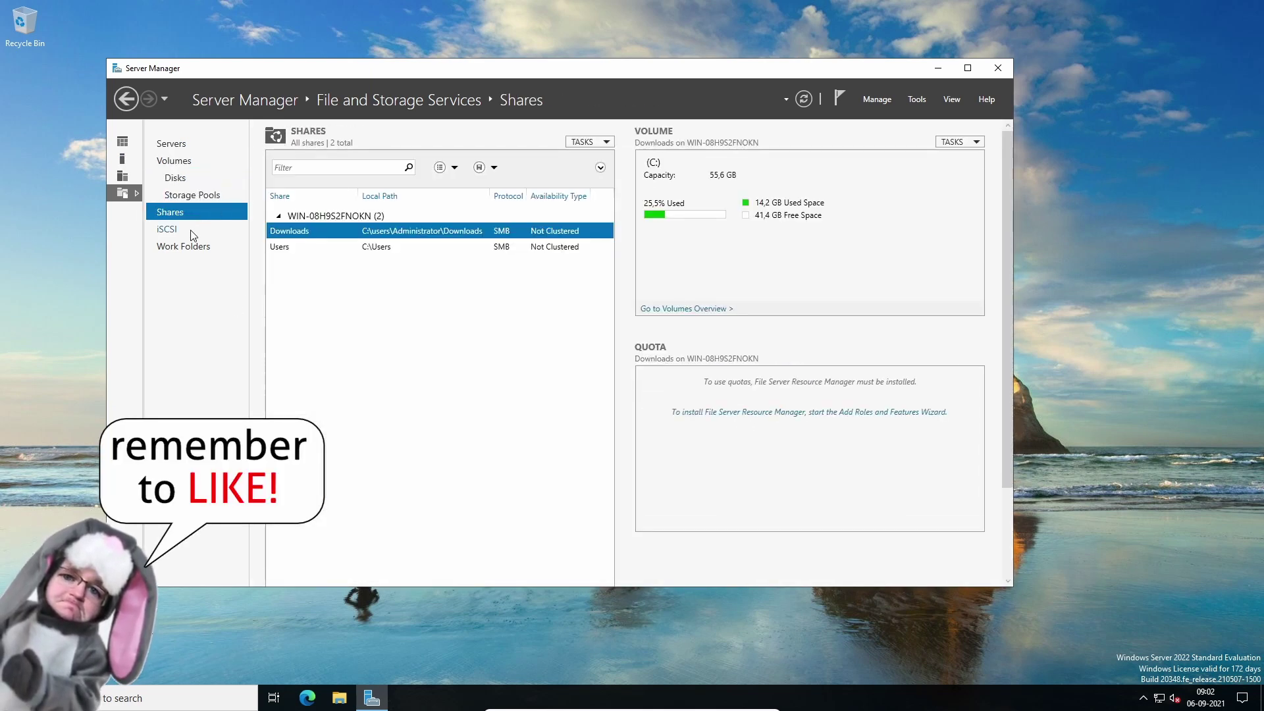
{"action": "left_click", "coordinate": [192, 230]}
{"action": "left_click", "coordinate": [195, 248]}
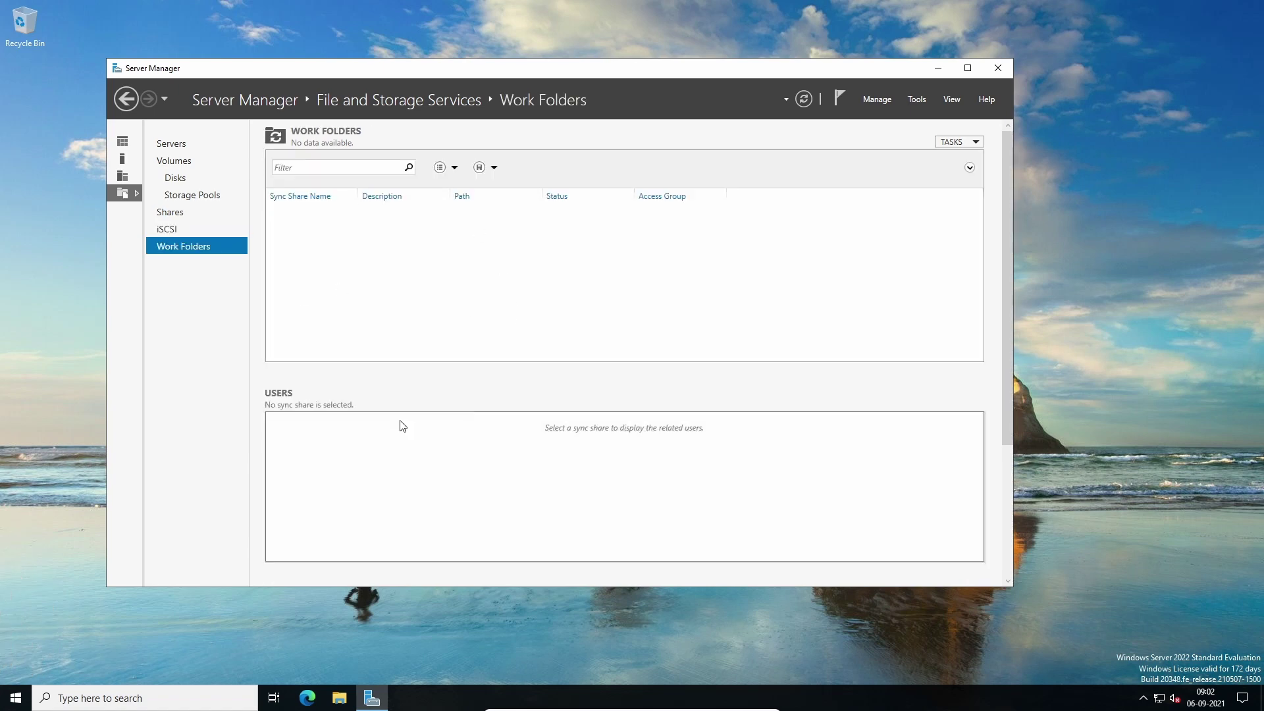
Start a new share from the Shares page and compare the descriptions of the SMB and NFS file share profiles
{"action": "left_click", "coordinate": [170, 213]}
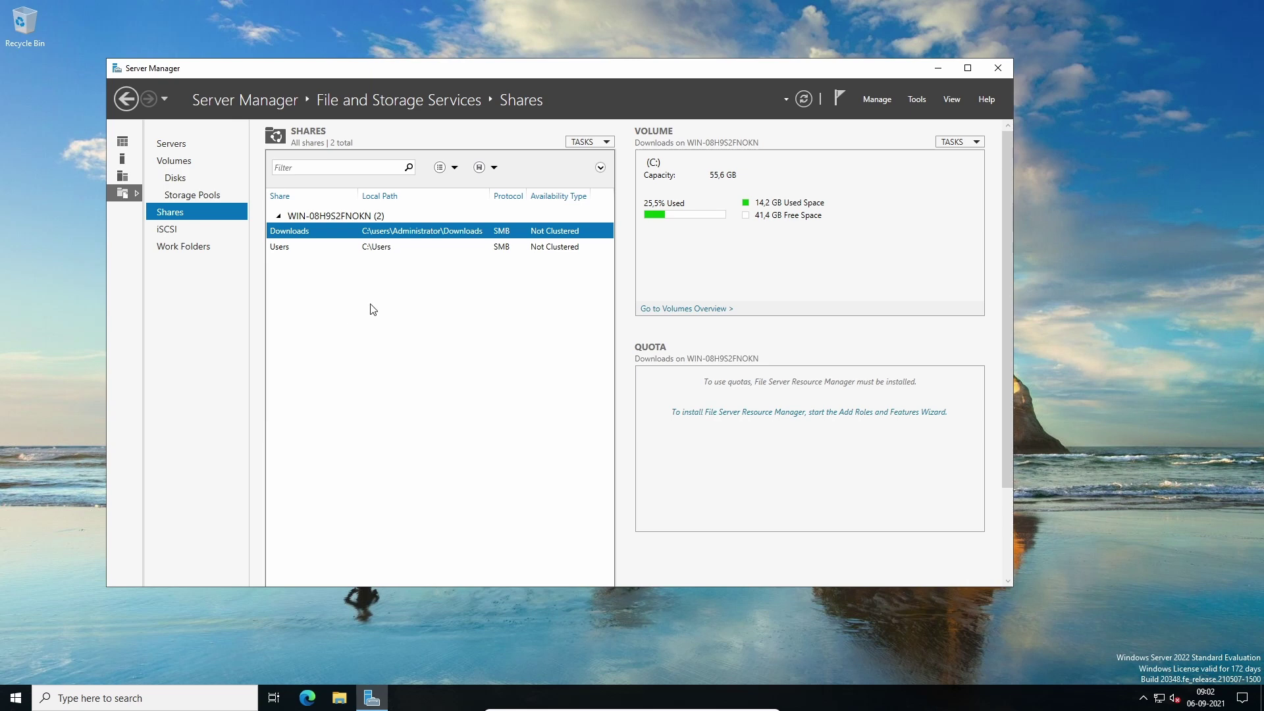
{"action": "right_click", "coordinate": [390, 299]}
{"action": "left_click", "coordinate": [403, 305]}
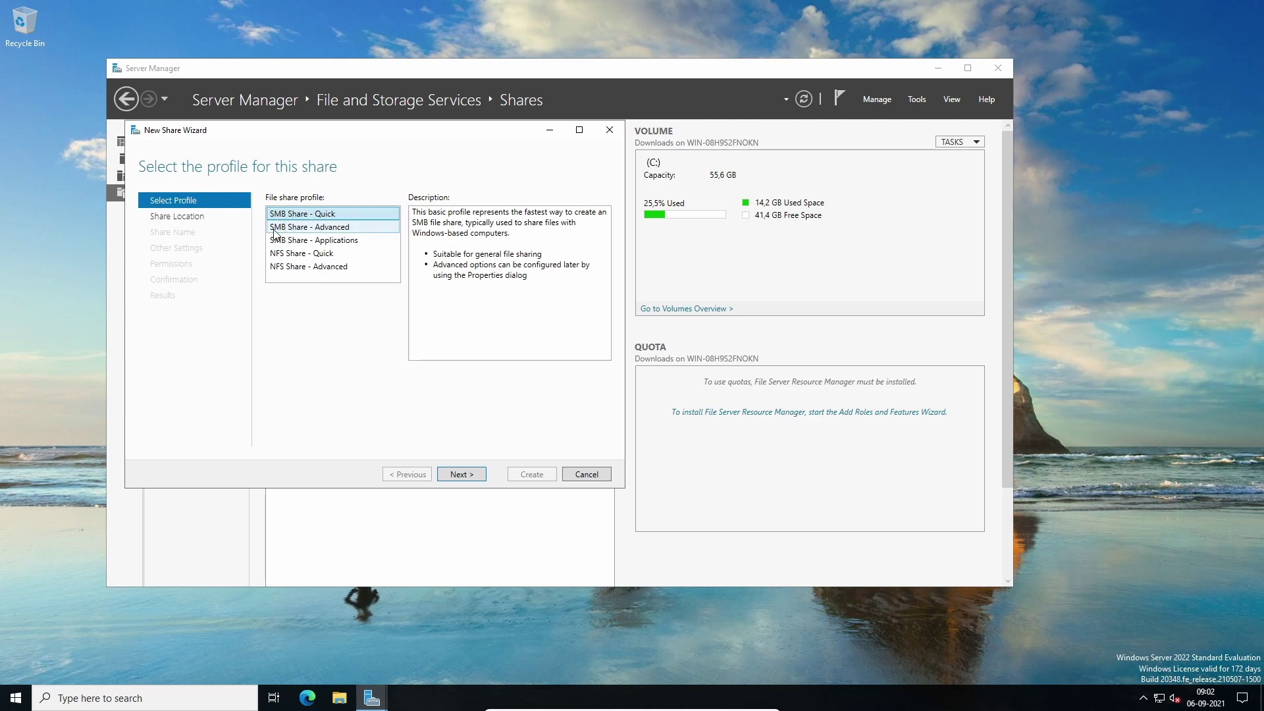
{"action": "left_click", "coordinate": [337, 227]}
{"action": "left_click", "coordinate": [342, 241]}
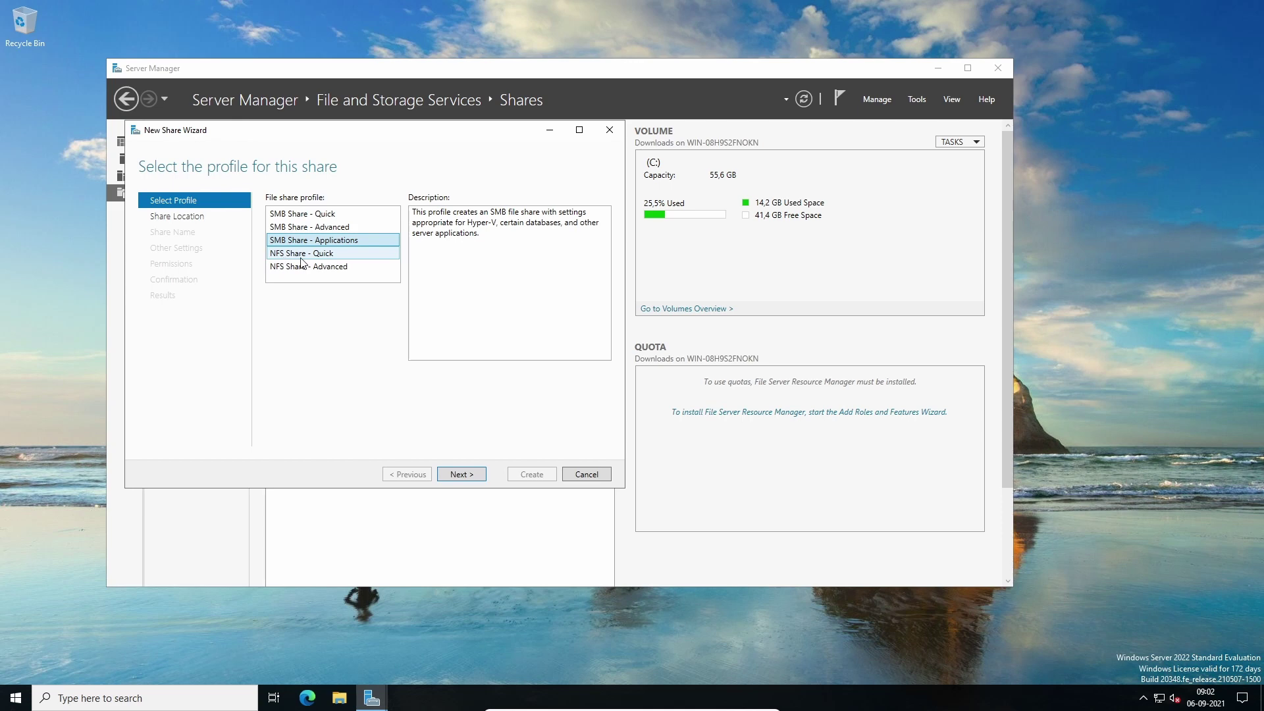
{"action": "left_click", "coordinate": [331, 254]}
{"action": "left_click", "coordinate": [331, 267]}
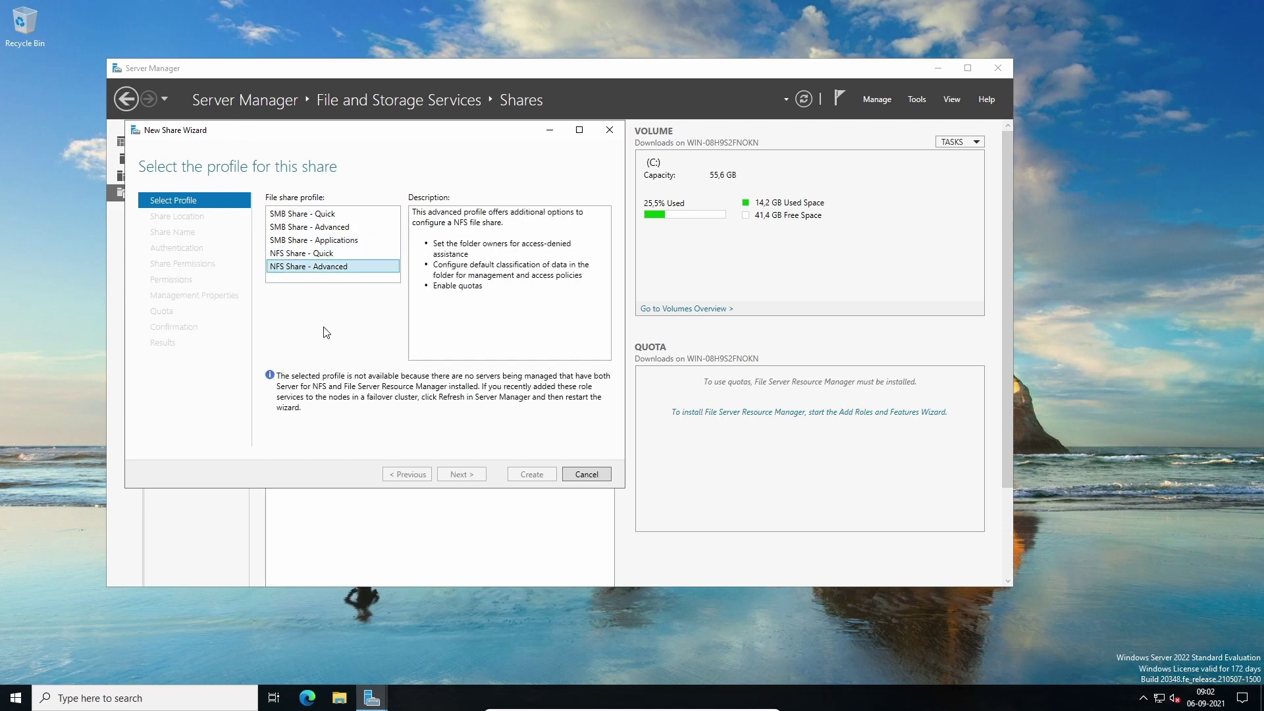
{"action": "left_click", "coordinate": [316, 214]}
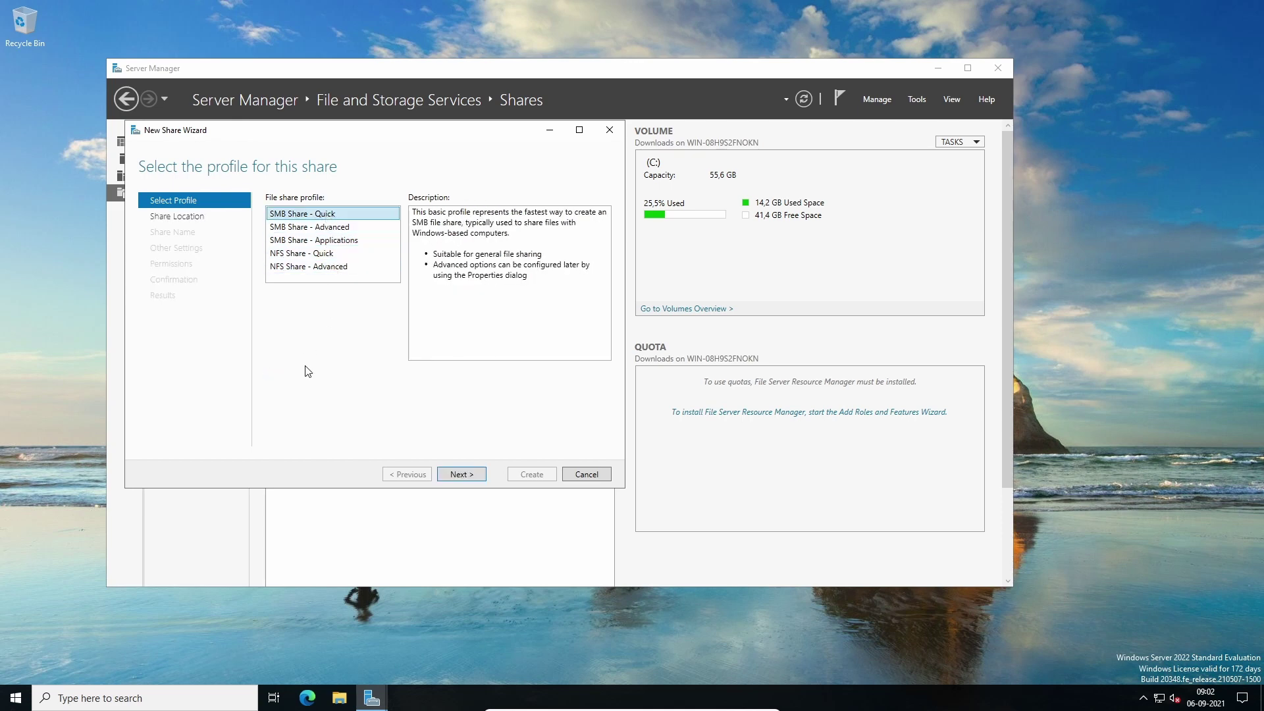
{"action": "left_click", "coordinate": [337, 241]}
{"action": "left_click", "coordinate": [333, 228]}
{"action": "left_click", "coordinate": [332, 217]}
{"action": "left_click_drag", "start_coordinate": [557, 290], "coordinate": [429, 207]}
{"action": "left_click", "coordinate": [492, 276]}
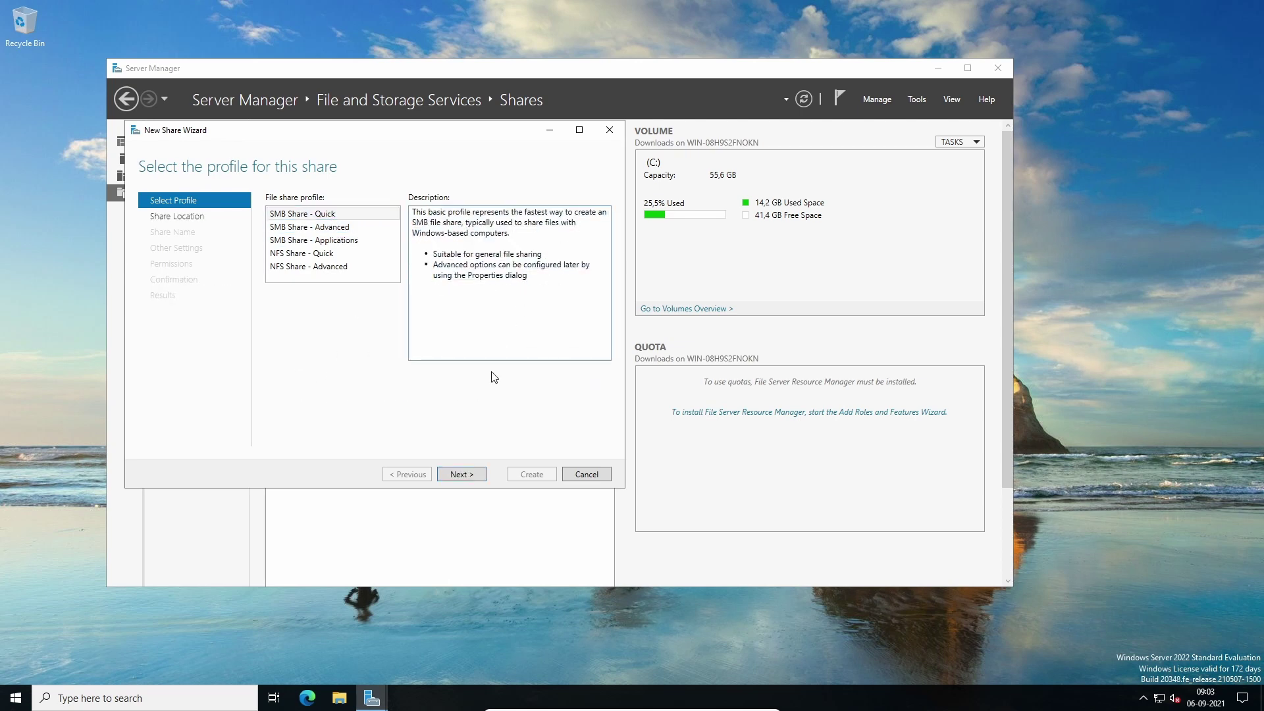
{"action": "left_click", "coordinate": [469, 475]}
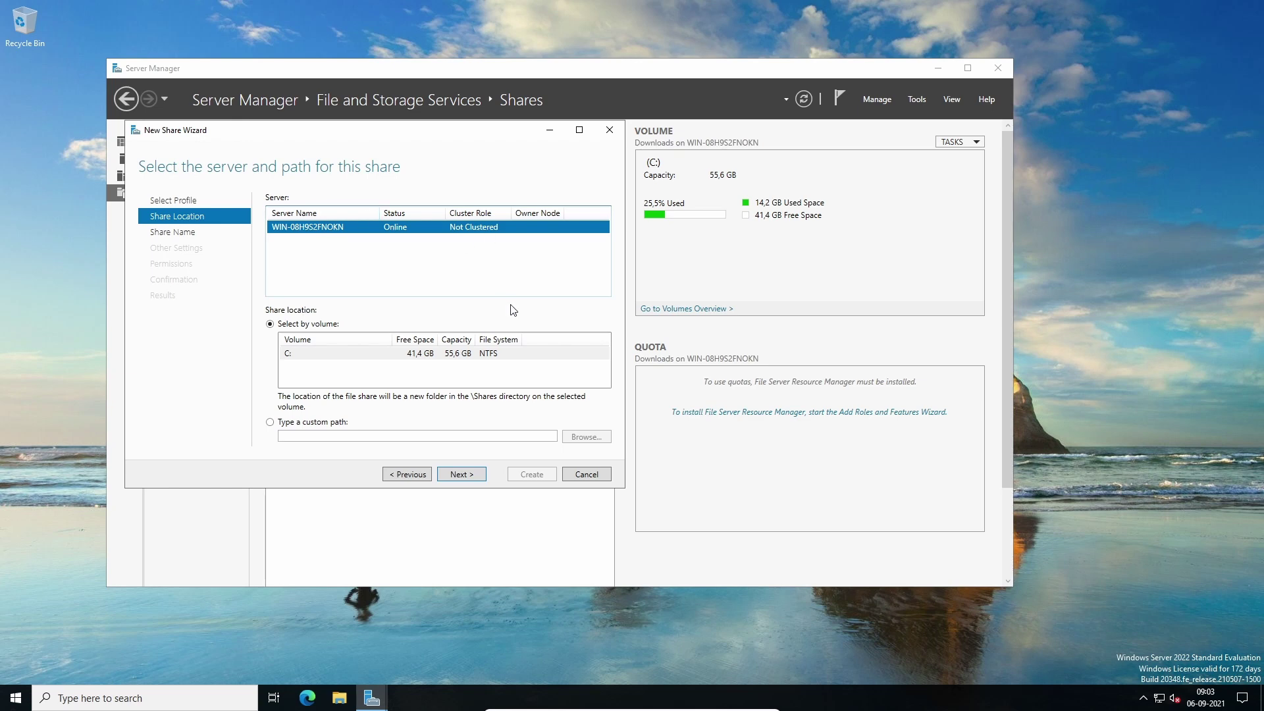
{"action": "left_click", "coordinate": [308, 422]}
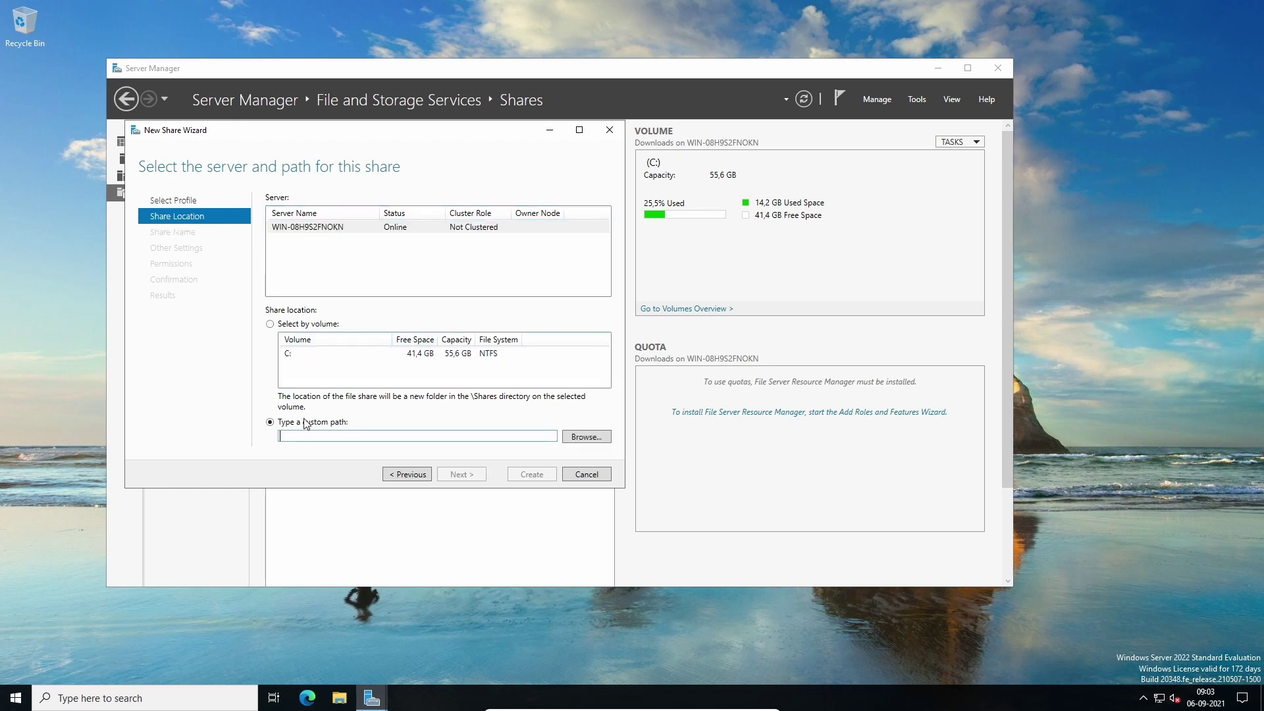
{"action": "left_click", "coordinate": [588, 438]}
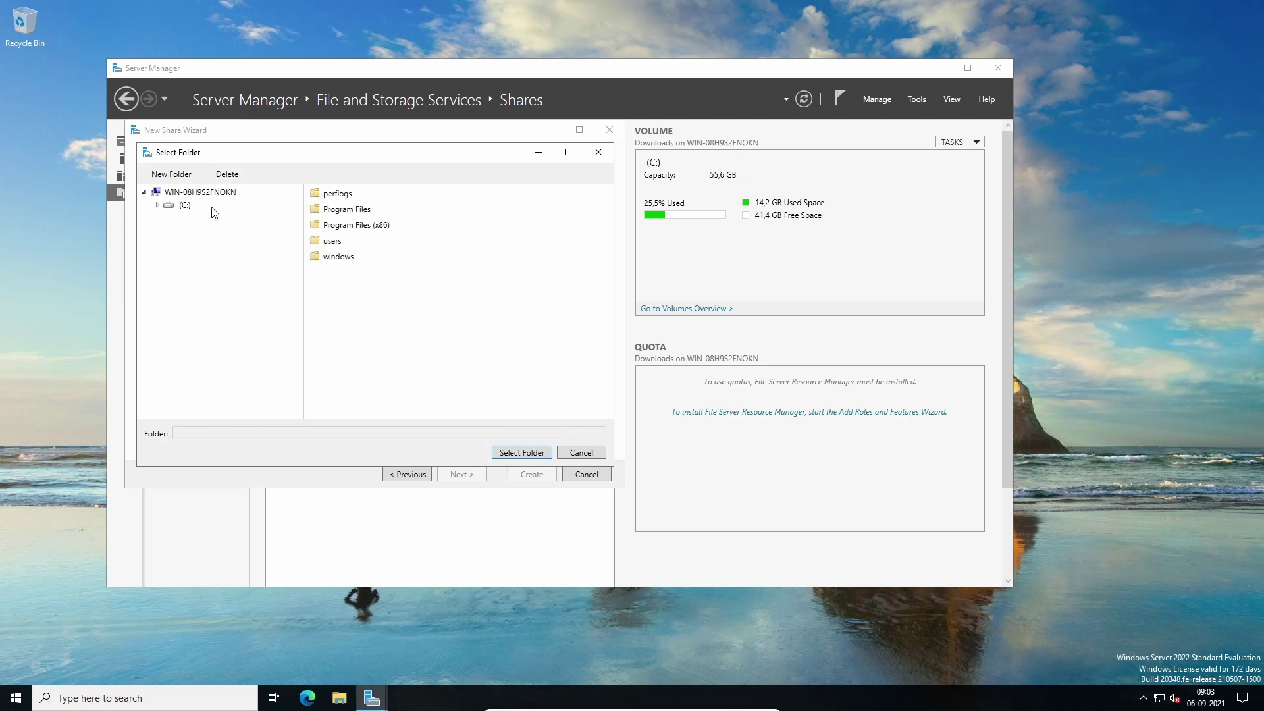
{"action": "left_click", "coordinate": [158, 206]}
Create a folder named "bon" in Downloads using File Explorer, and close the File Explorer window
{"action": "key", "text": "super+e"}
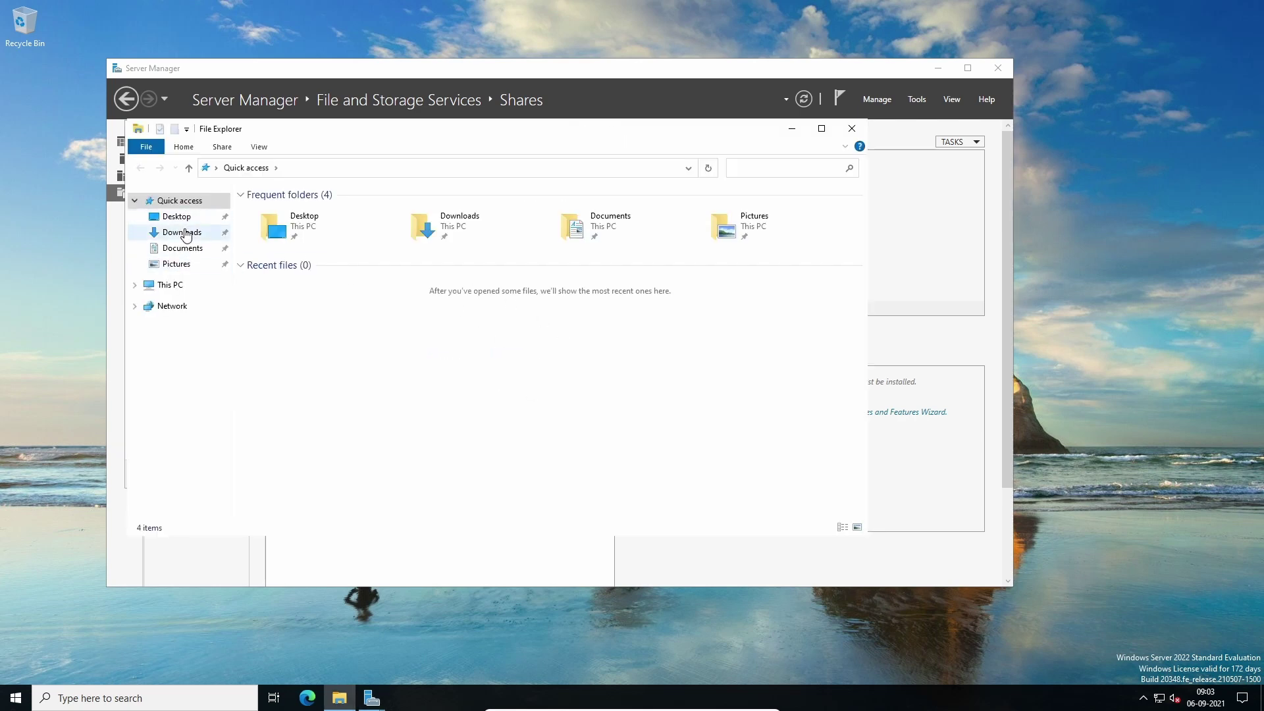
{"action": "left_click", "coordinate": [183, 233]}
{"action": "right_click", "coordinate": [448, 344]}
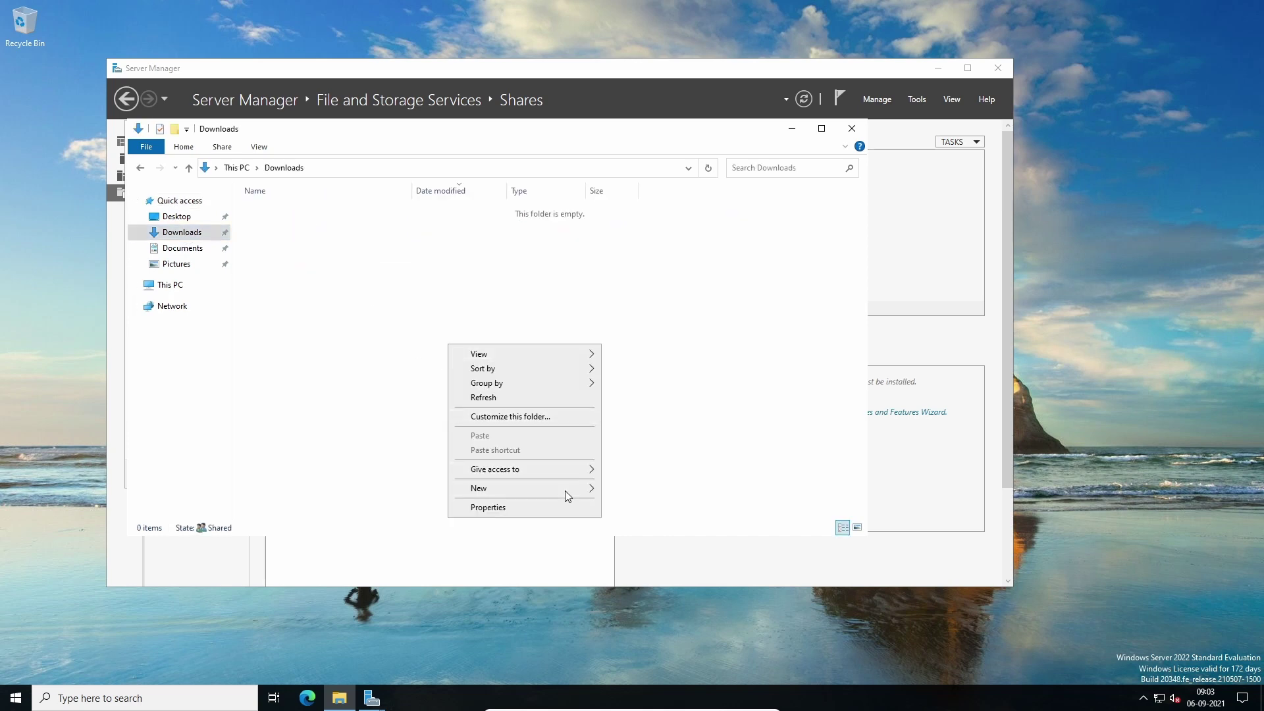
{"action": "mouse_move", "coordinate": [565, 491]}
{"action": "left_click", "coordinate": [616, 491]}
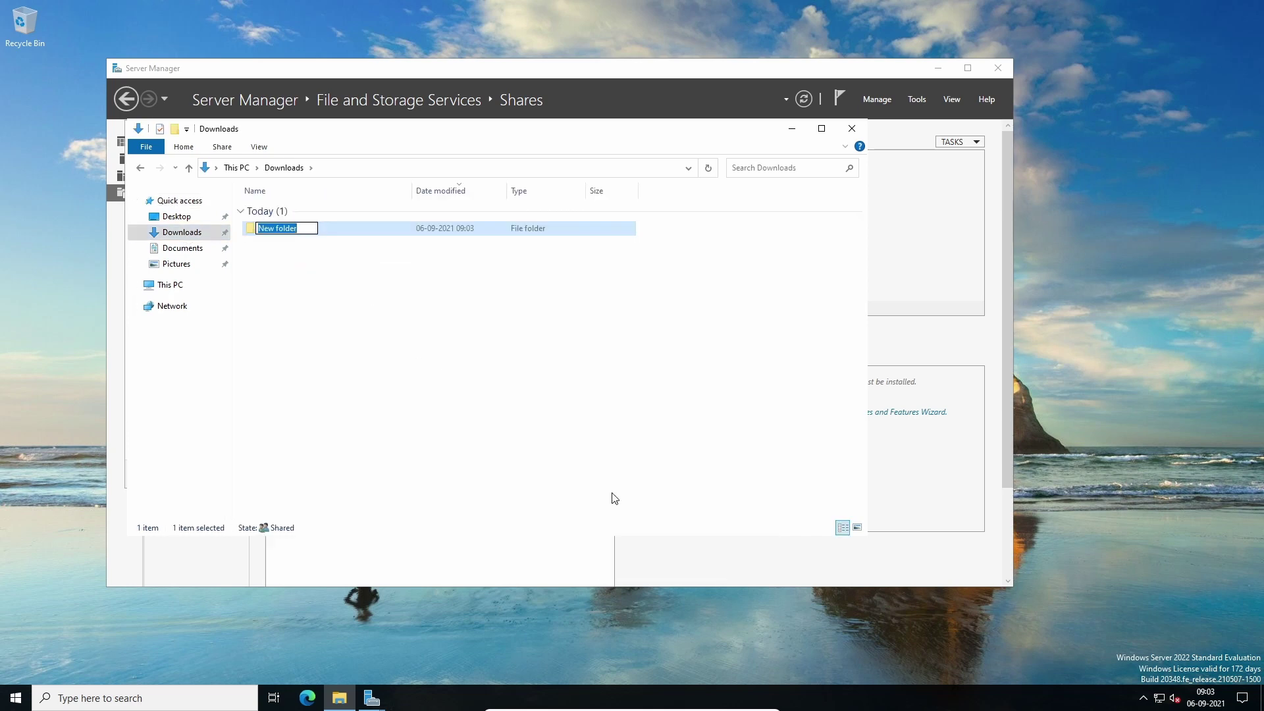
{"action": "type", "text": "bi"}
{"action": "type", "text": "on"}
{"action": "key", "text": "Return"}
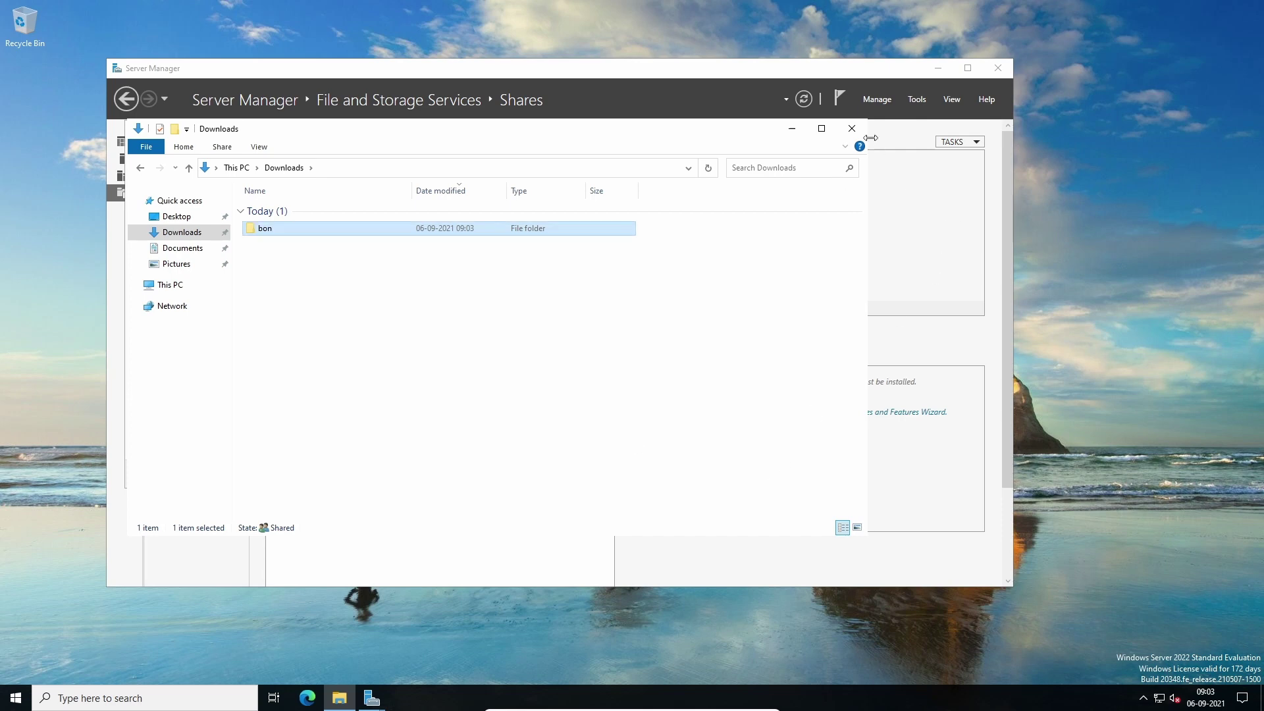
{"action": "left_click", "coordinate": [852, 129]}
{"action": "double_click", "coordinate": [176, 256]}
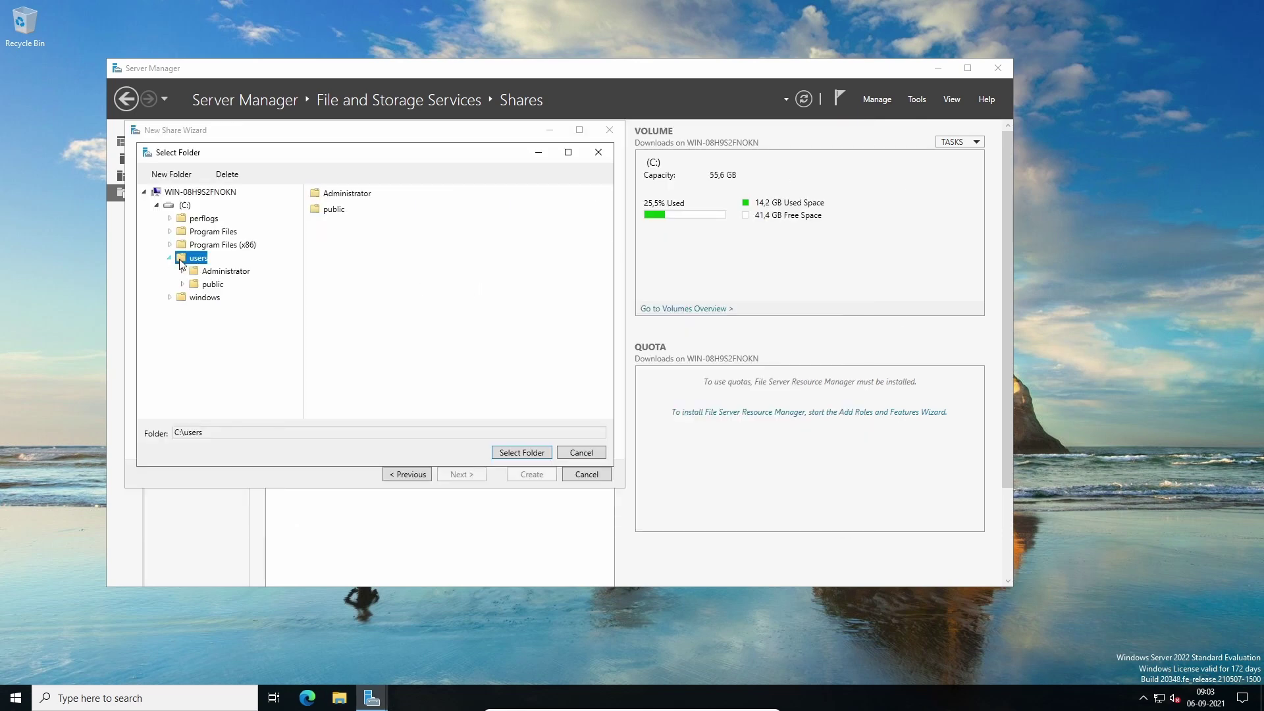
{"action": "left_click", "coordinate": [181, 272]}
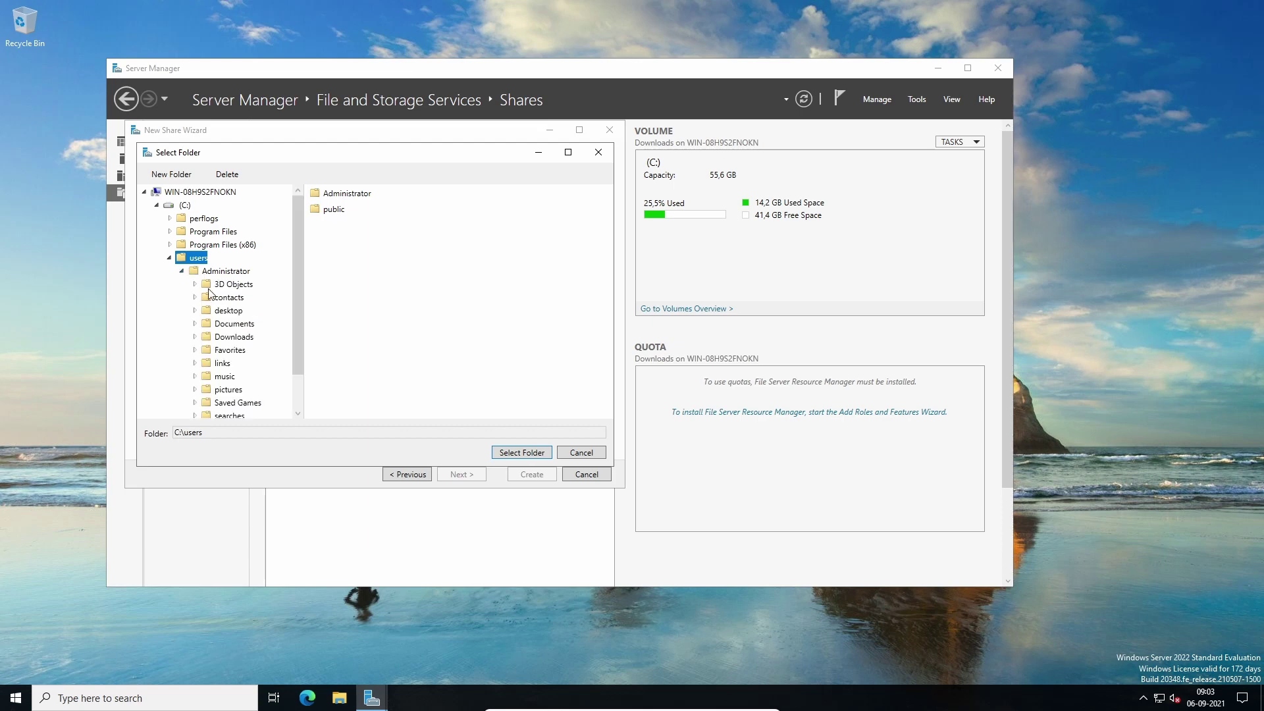
{"action": "scroll", "coordinate": [248, 272], "scroll_direction": "down", "scroll_amount": 1}
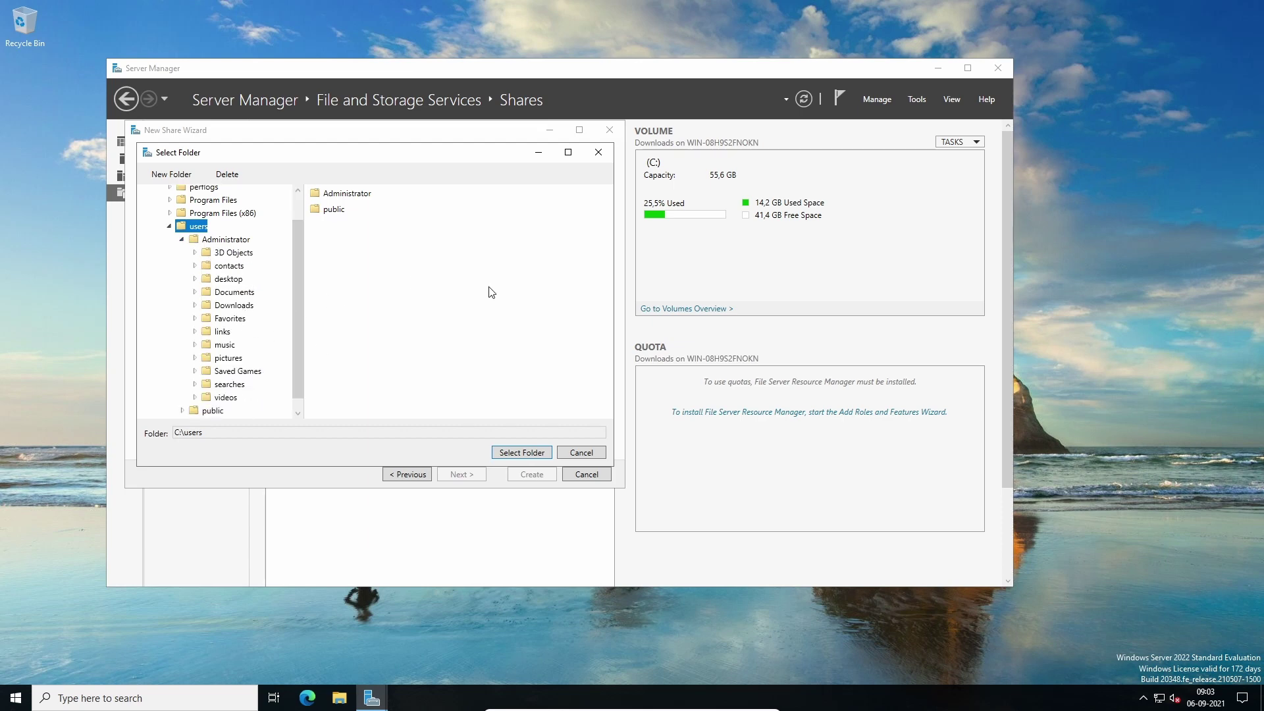
{"action": "left_click", "coordinate": [598, 152]}
{"action": "left_click", "coordinate": [609, 129]}
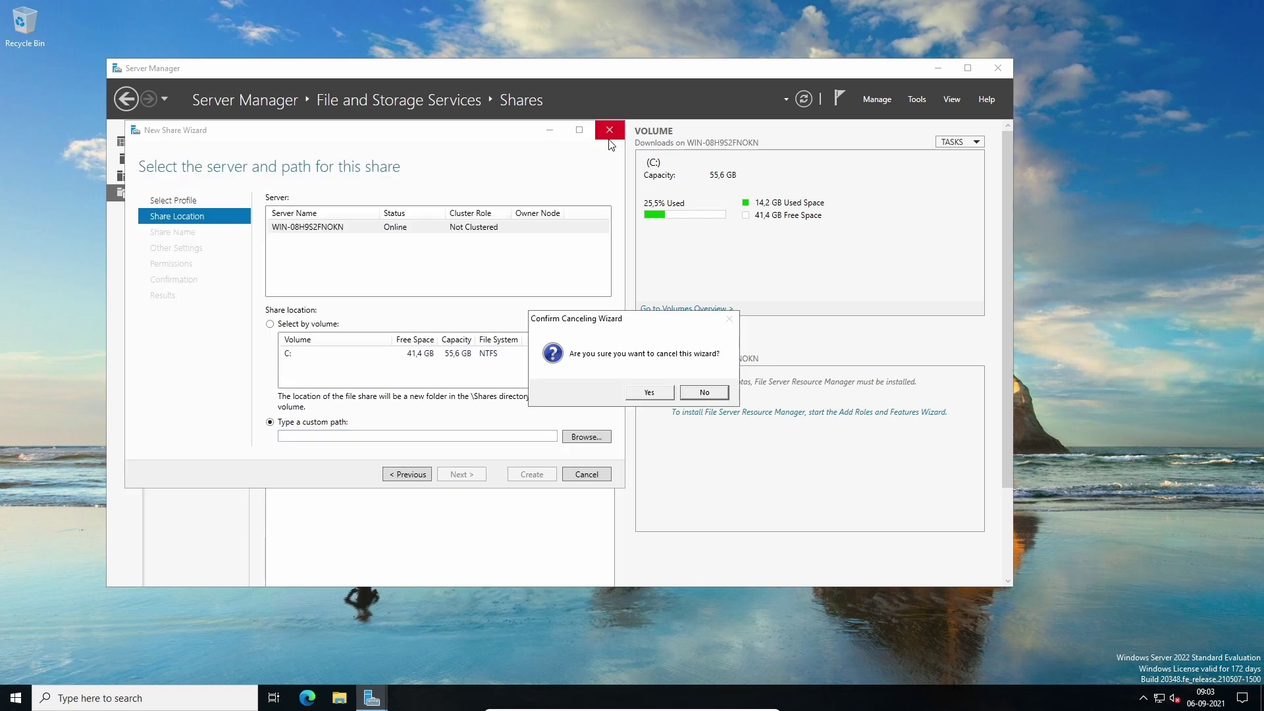
{"action": "left_click", "coordinate": [661, 394]}
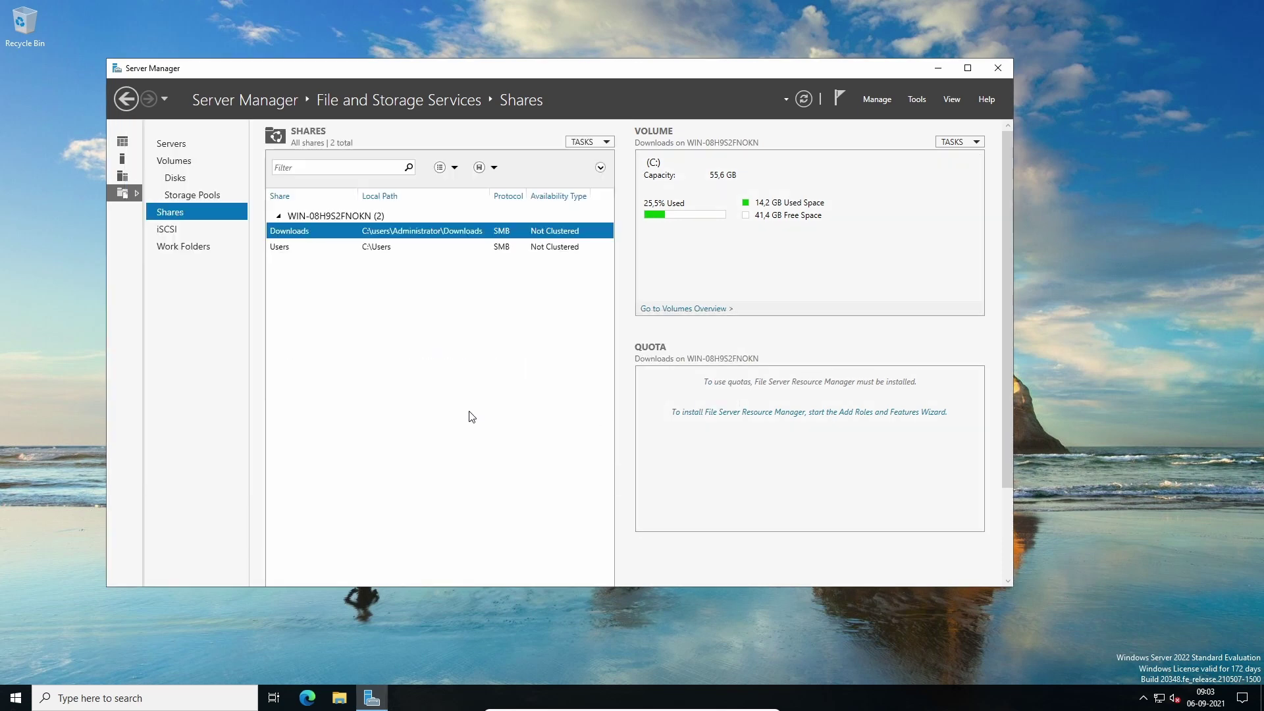
Start a new share using the SMB Share - Quick profile and continue to the share location
{"action": "right_click", "coordinate": [344, 288]}
{"action": "left_click", "coordinate": [368, 291]}
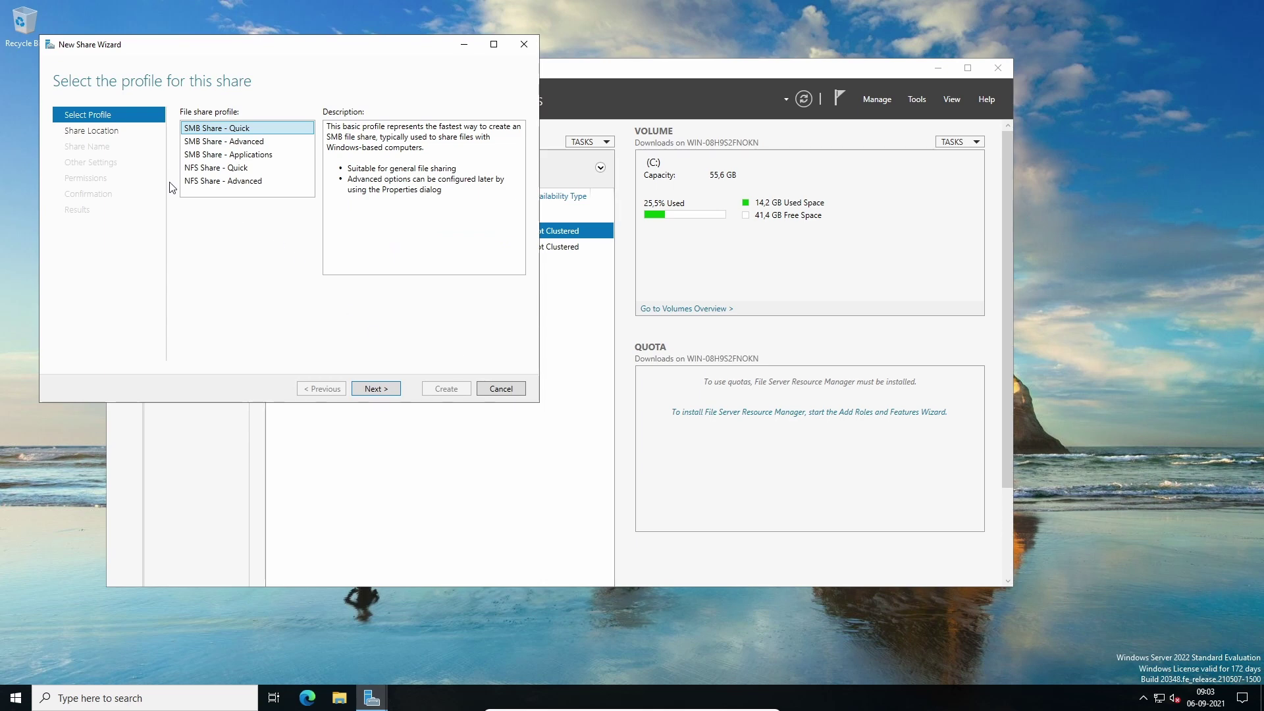
{"action": "left_click", "coordinate": [371, 389]}
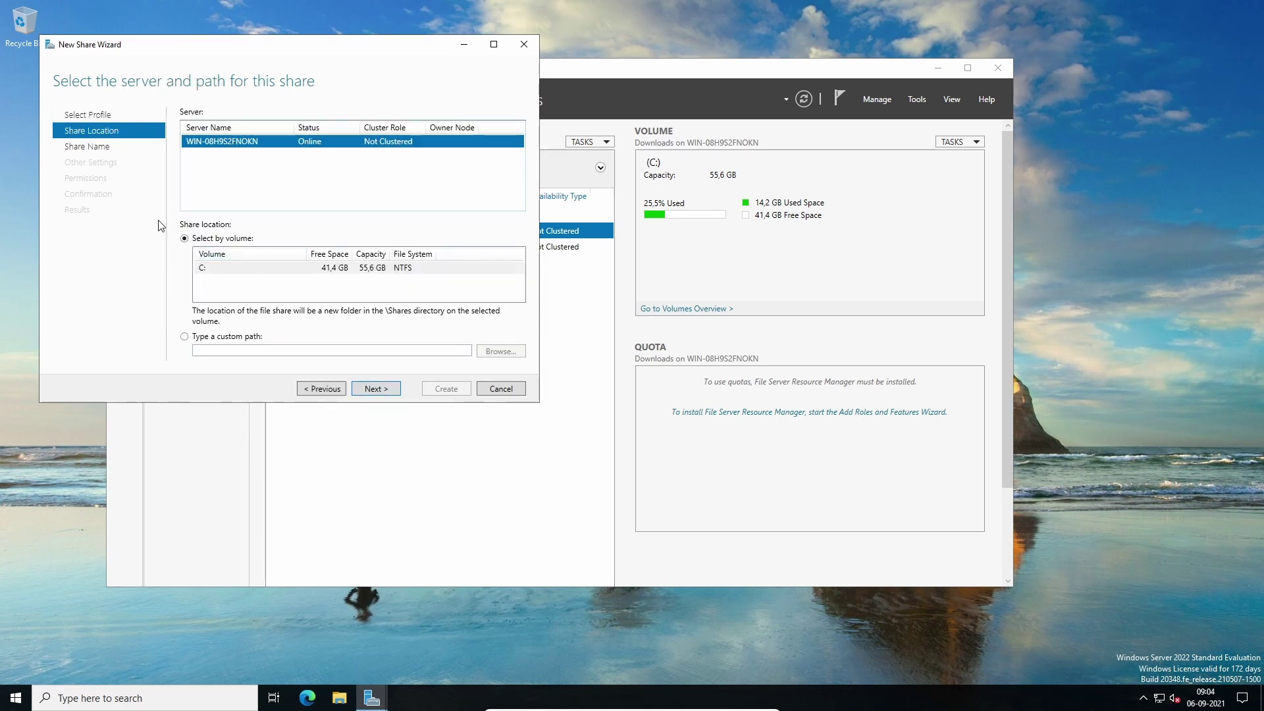
Set the share's custom path to C:\users\Administrator\Downloads\bon by browsing to the folder, and continue to the share name
{"action": "left_click", "coordinate": [221, 337]}
{"action": "left_click", "coordinate": [497, 352]}
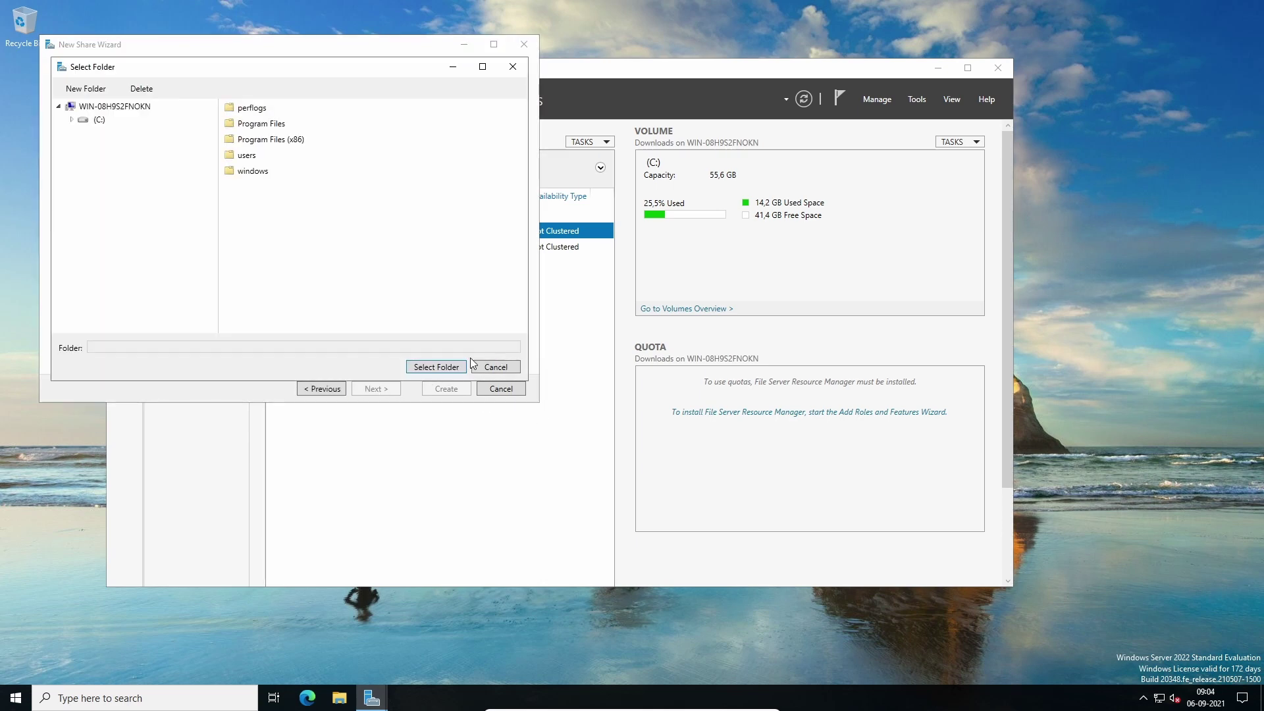
{"action": "left_click", "coordinate": [72, 120]}
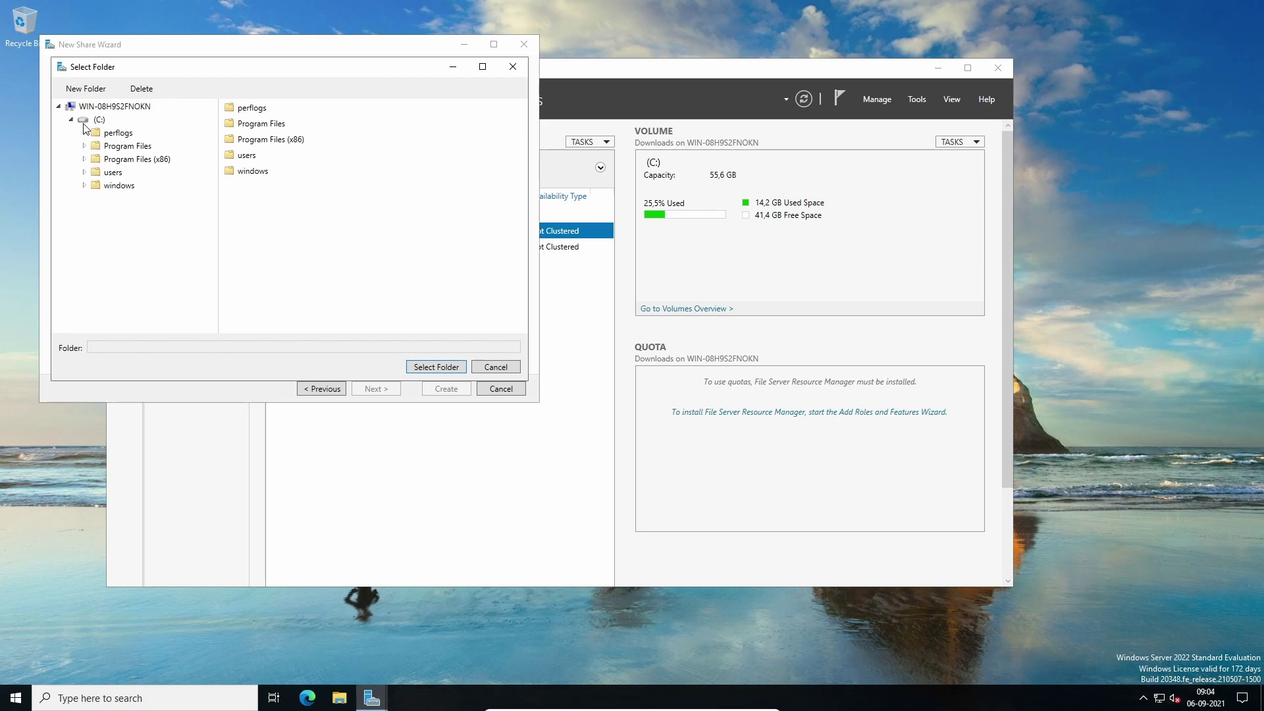
{"action": "left_click", "coordinate": [83, 172]}
{"action": "left_click", "coordinate": [96, 185]}
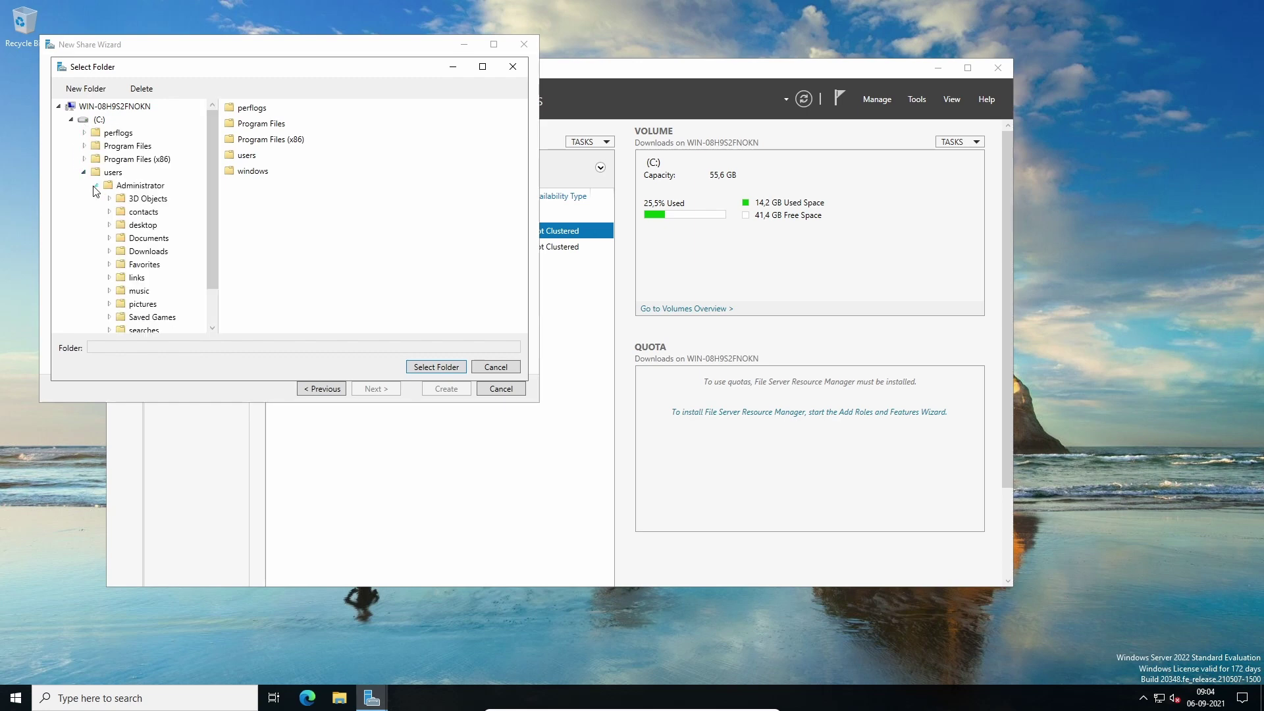
{"action": "scroll", "coordinate": [212, 237], "scroll_direction": "down", "scroll_amount": 2}
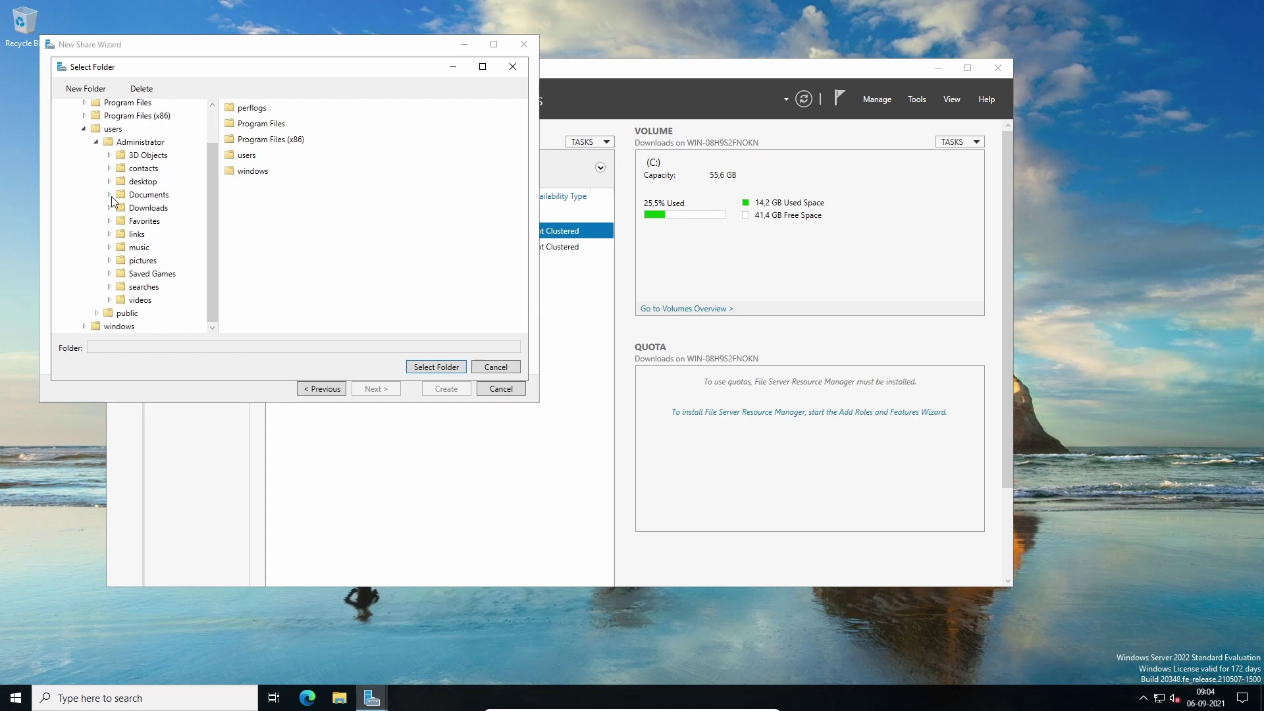
{"action": "left_click", "coordinate": [109, 208]}
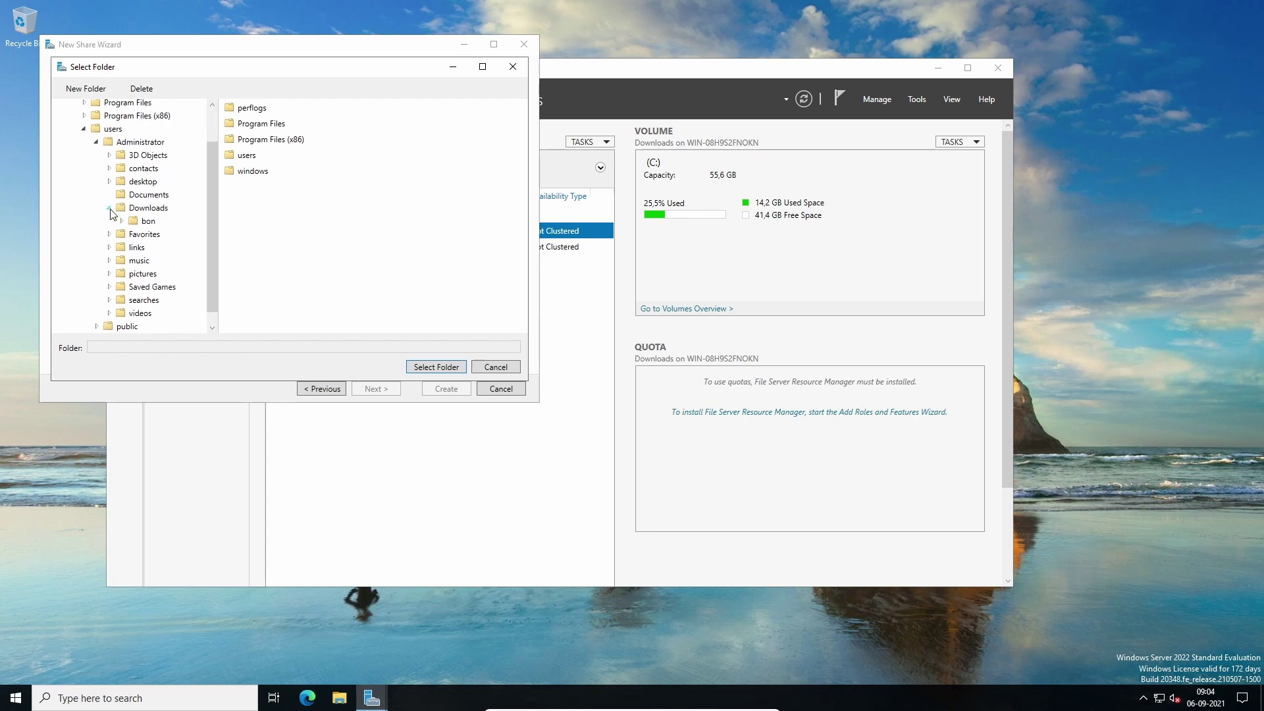
{"action": "left_click", "coordinate": [138, 222]}
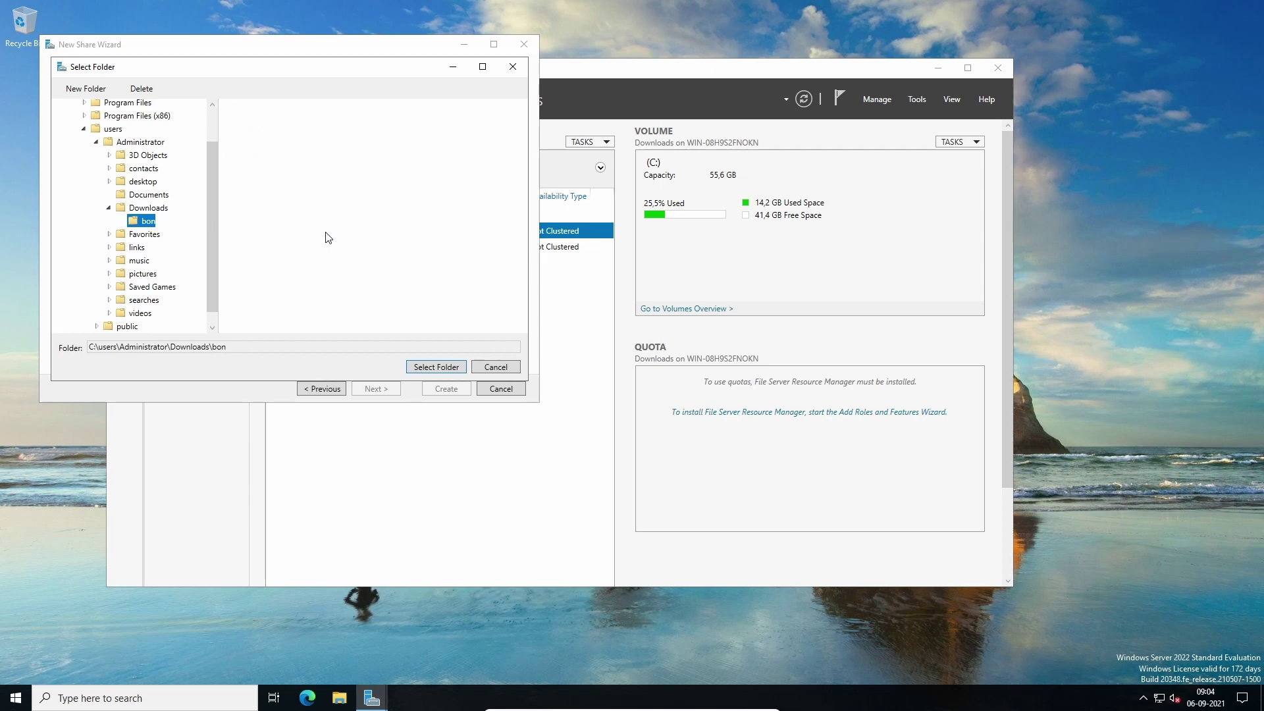
{"action": "left_click", "coordinate": [435, 368]}
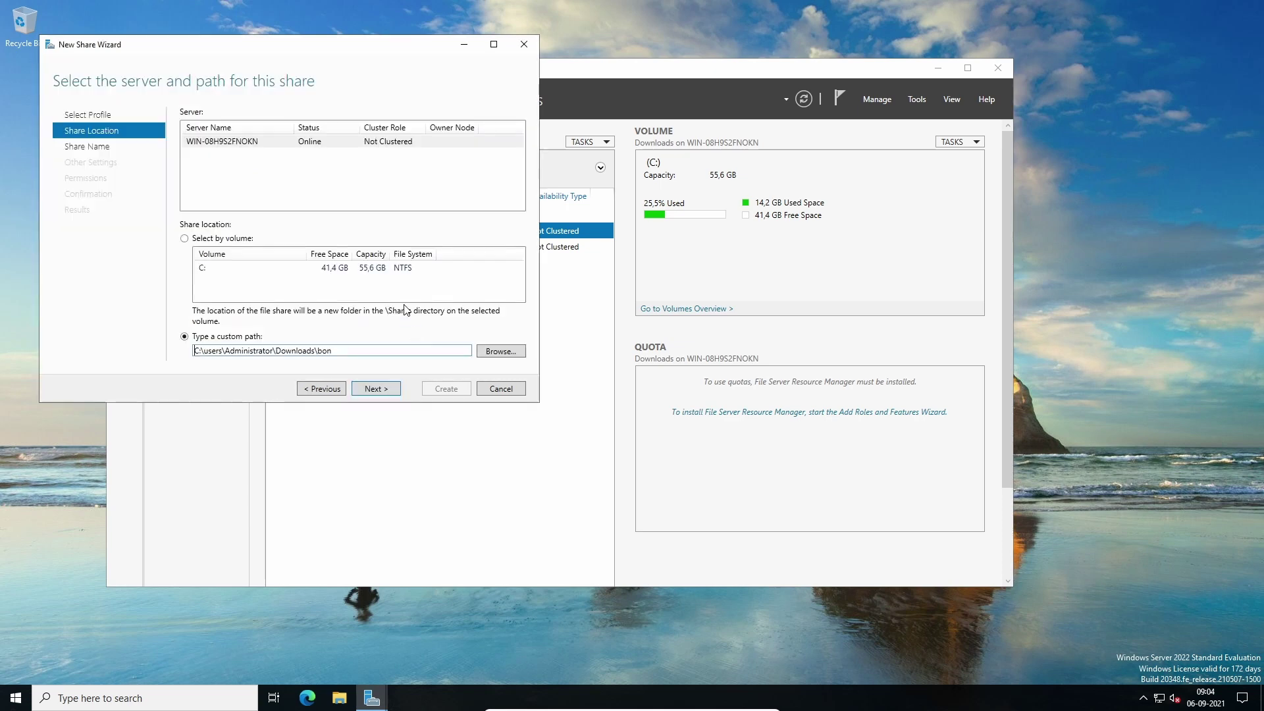
{"action": "left_click", "coordinate": [385, 391]}
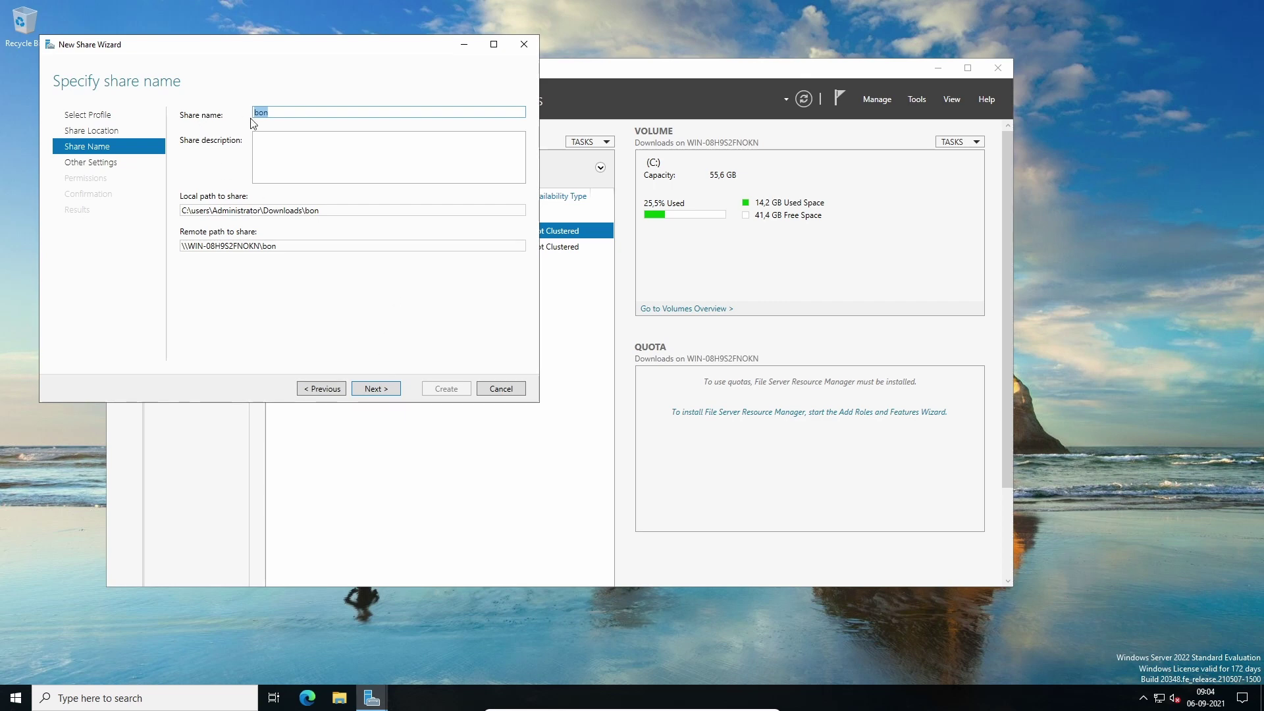
Name the share "bon folder on windows server" with the description "random", and continue with the default share settings to the permissions
{"action": "left_click", "coordinate": [288, 114]}
{"action": "type", "text": "folder on windows server"}
{"action": "left_click", "coordinate": [378, 145]}
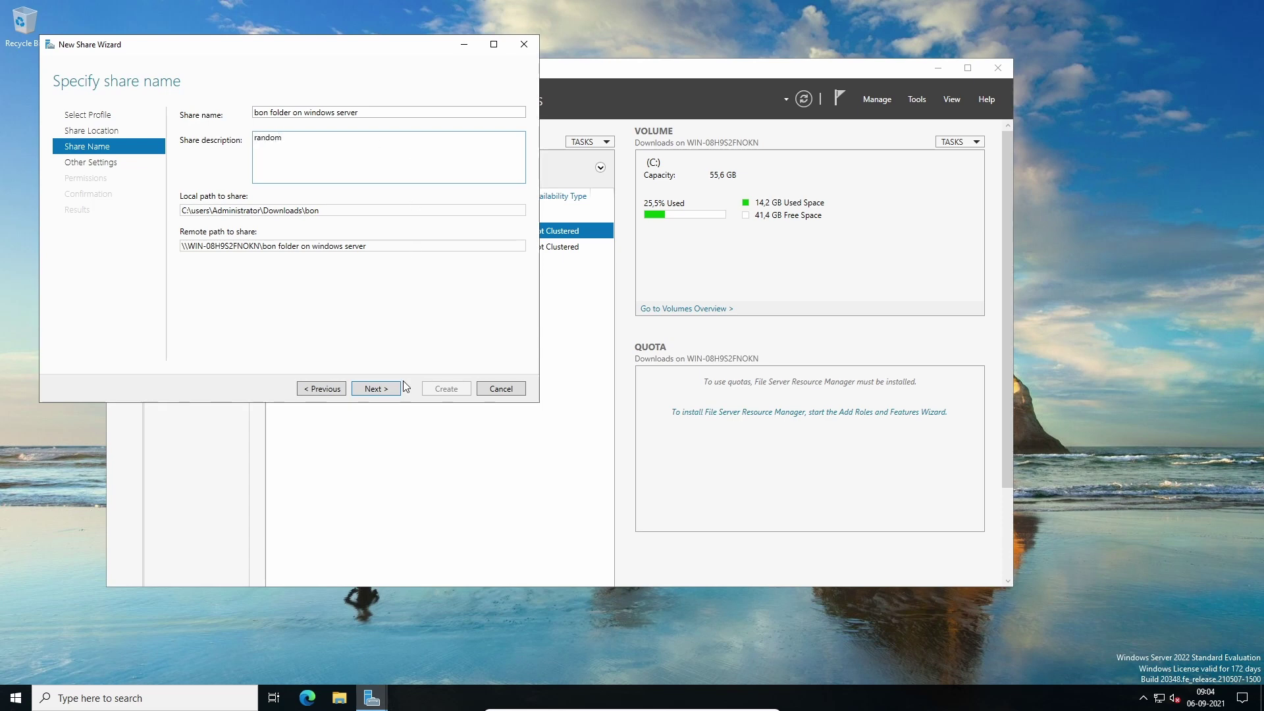
{"action": "left_click", "coordinate": [388, 389]}
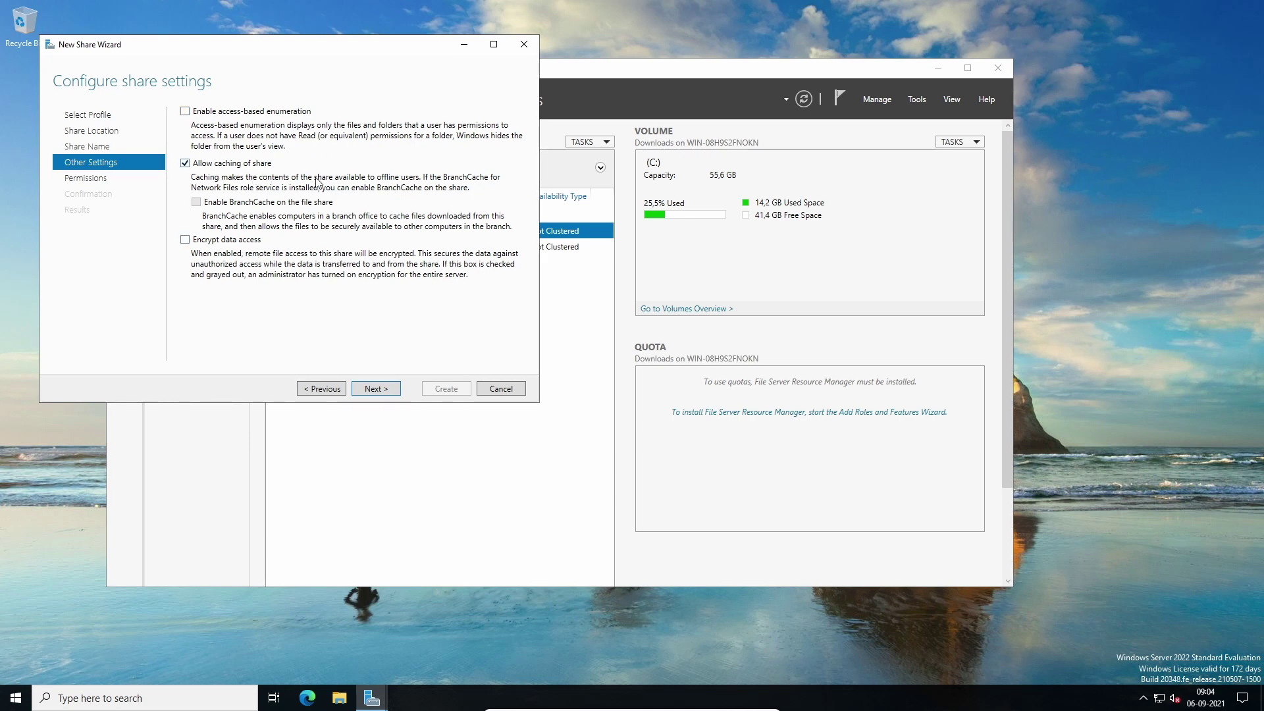
{"action": "left_click", "coordinate": [389, 388]}
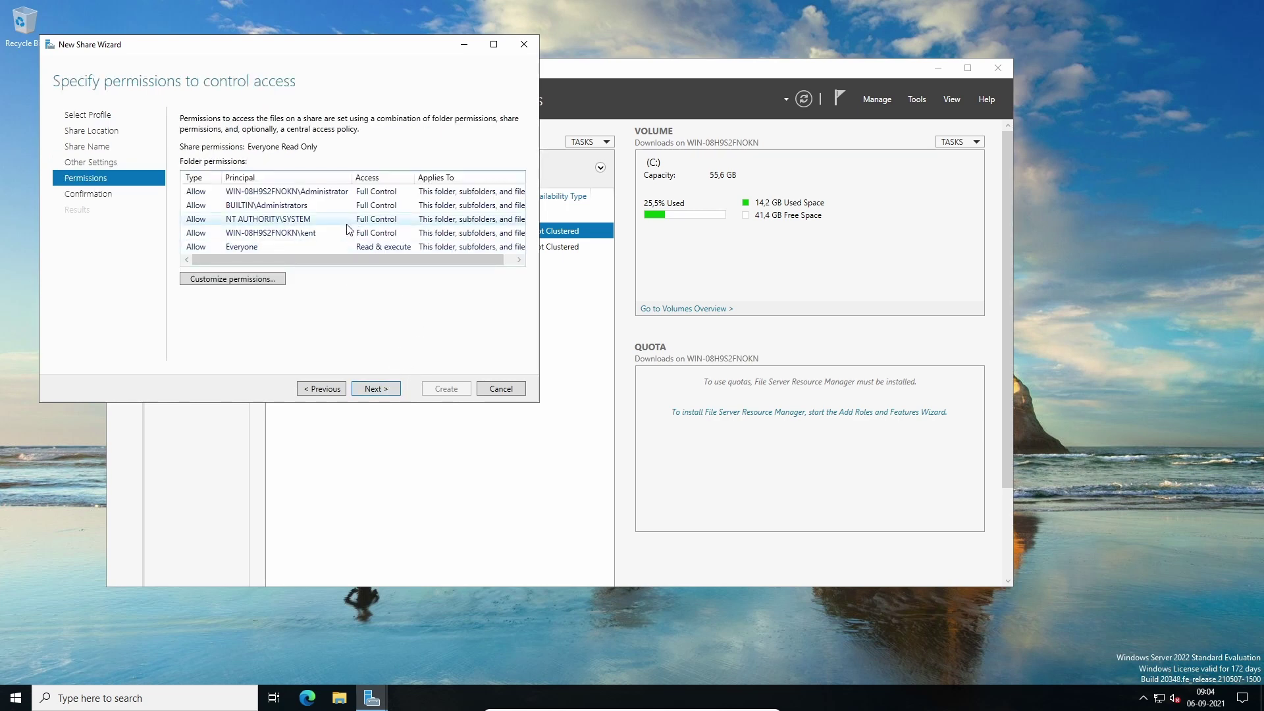
Examine the access level of each folder permission entry, from Everyone up to the Administrator account
{"action": "left_click", "coordinate": [215, 246]}
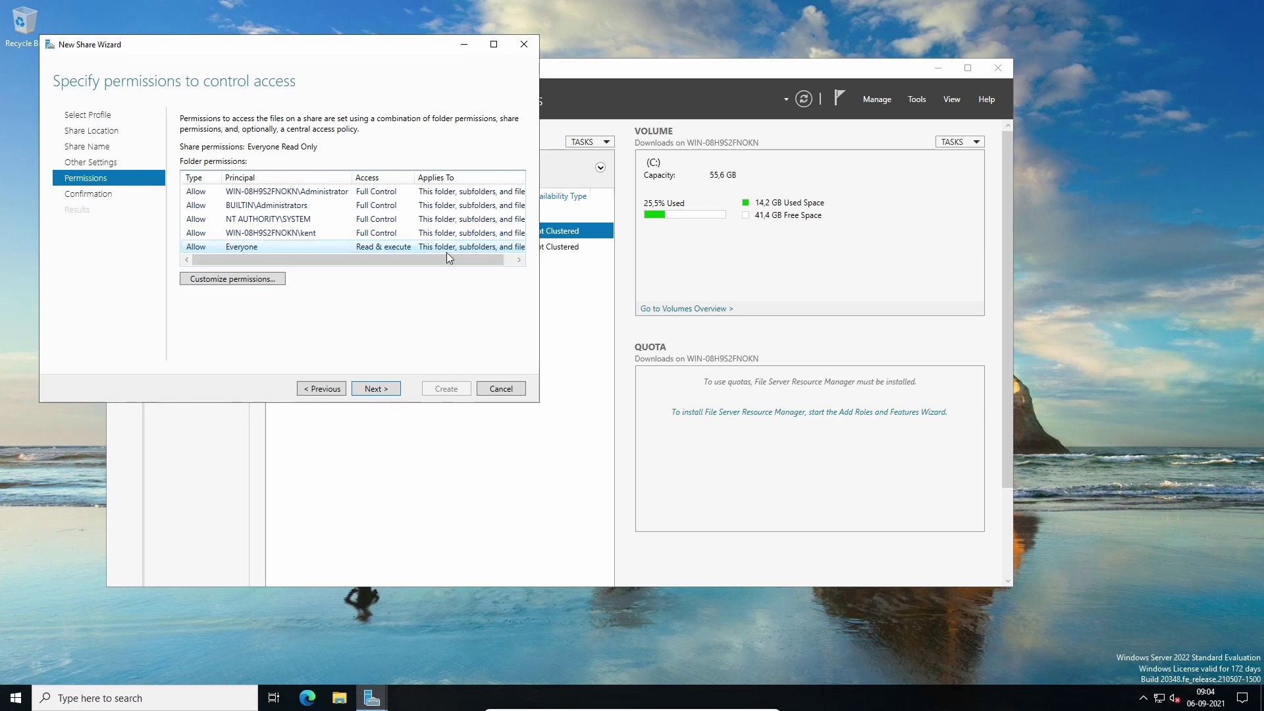
{"action": "left_click", "coordinate": [298, 236]}
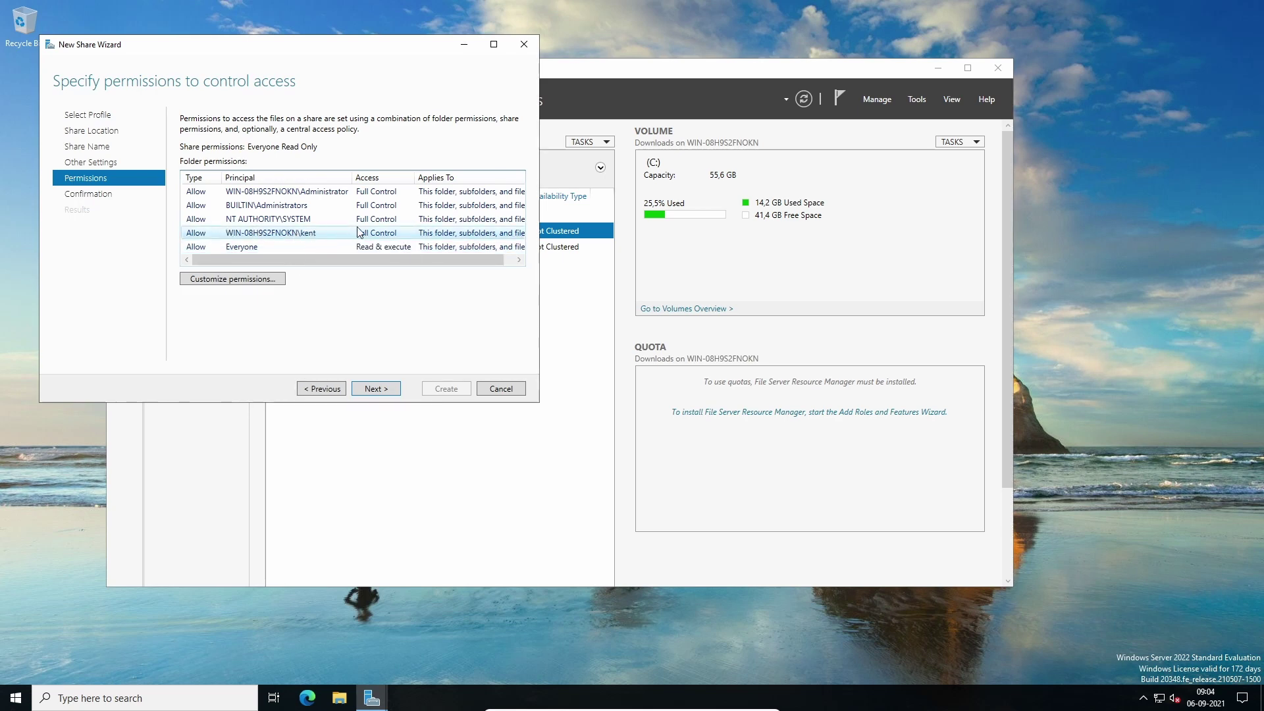
{"action": "left_click", "coordinate": [286, 219]}
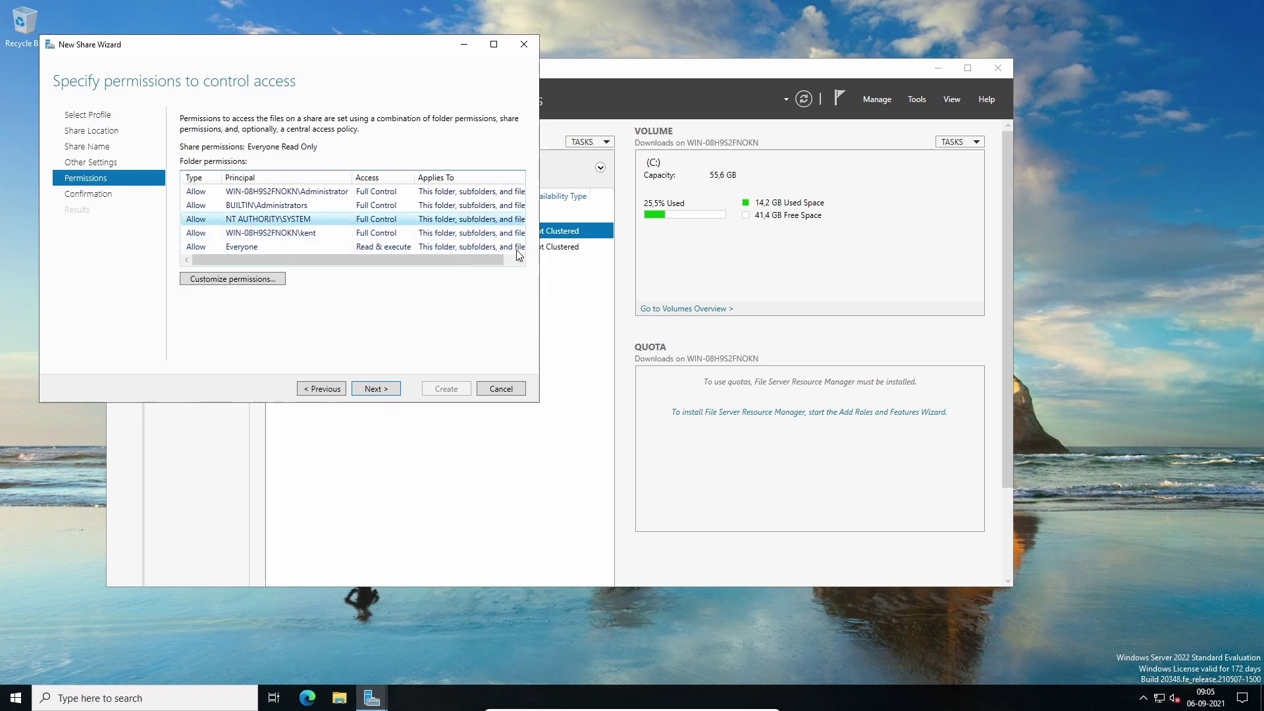
{"action": "left_click", "coordinate": [270, 206]}
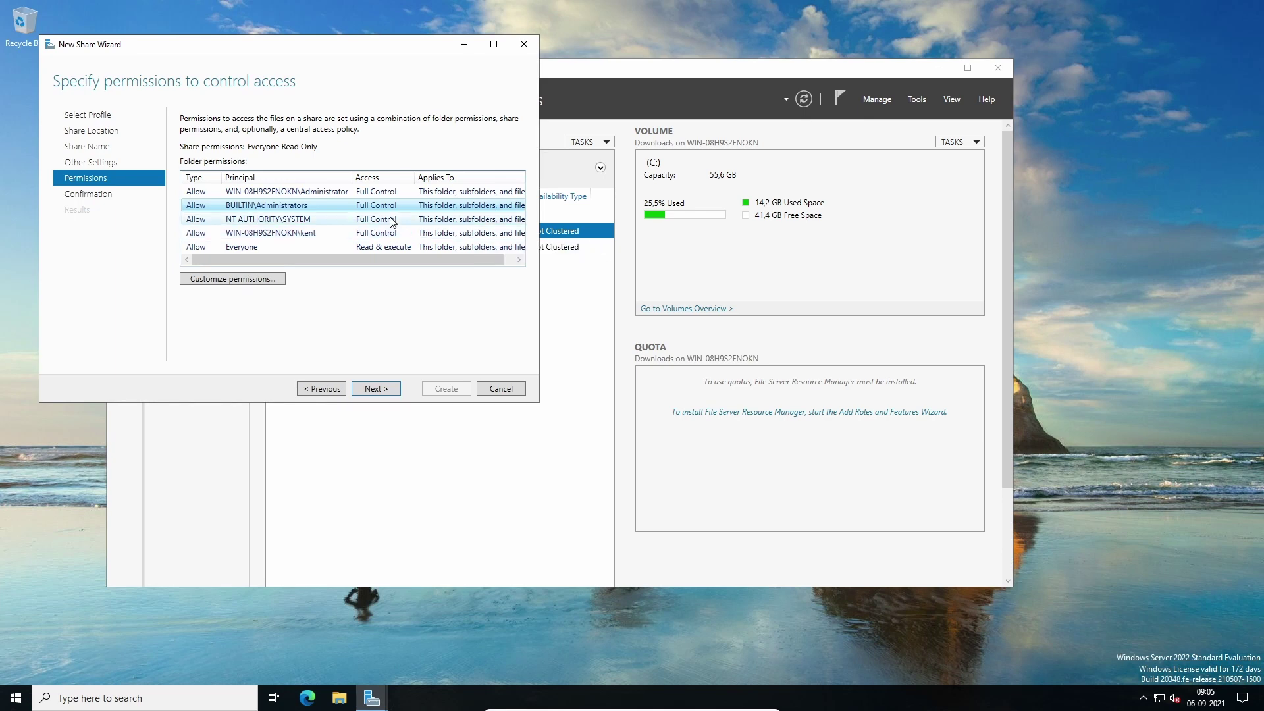
{"action": "left_click", "coordinate": [402, 191]}
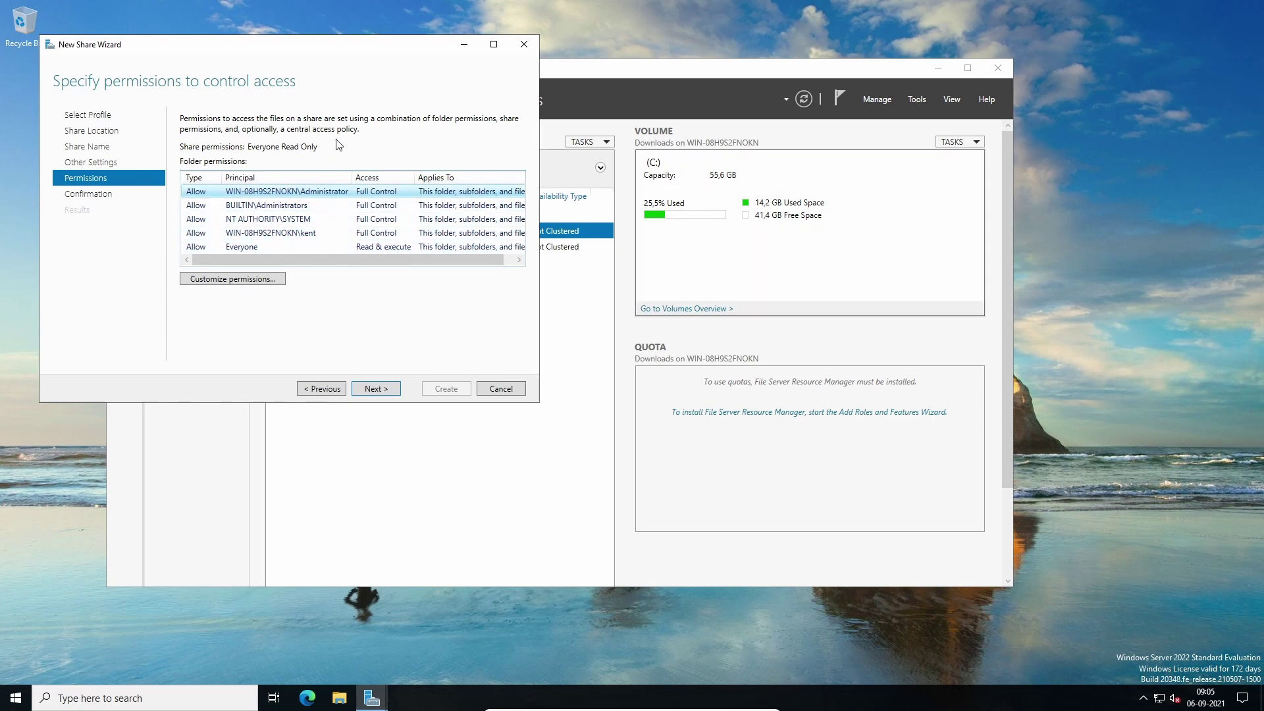
{"action": "left_click", "coordinate": [305, 246]}
Inspect the advanced security settings for bon, including adding a permission entry, share, auditing and effective access, and close them without changes
{"action": "left_click", "coordinate": [263, 279]}
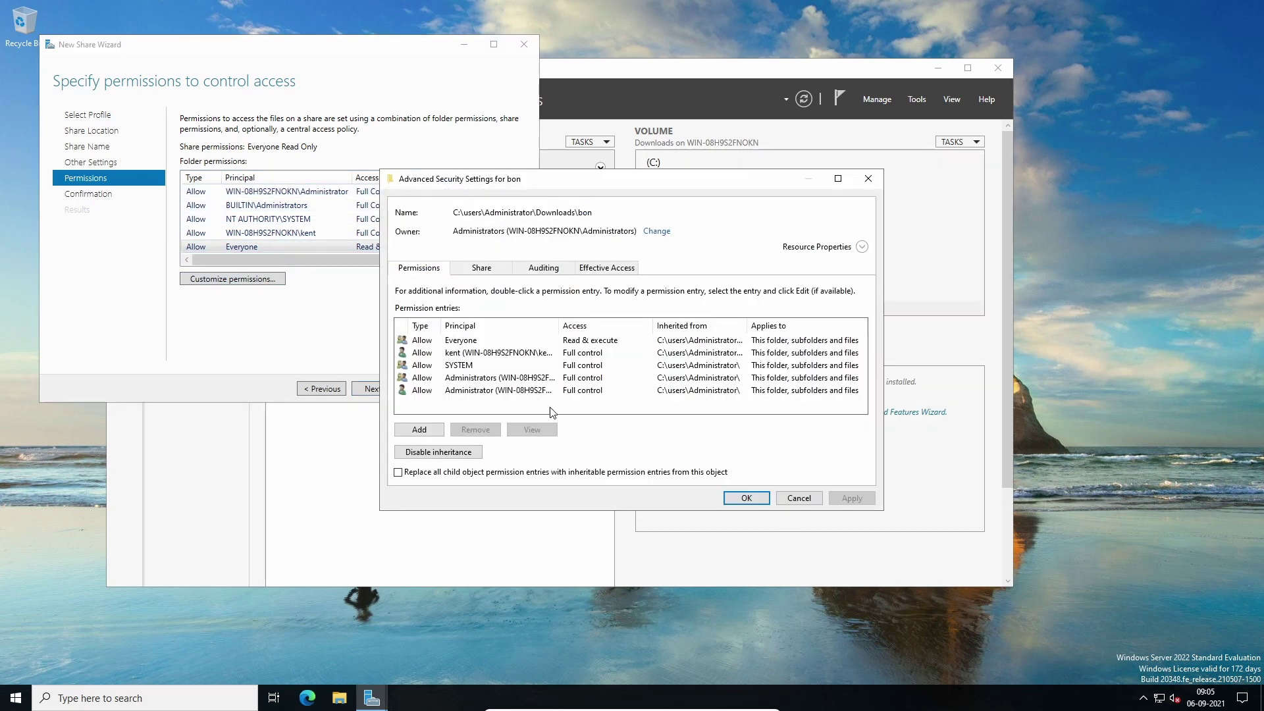
{"action": "left_click", "coordinate": [419, 430]}
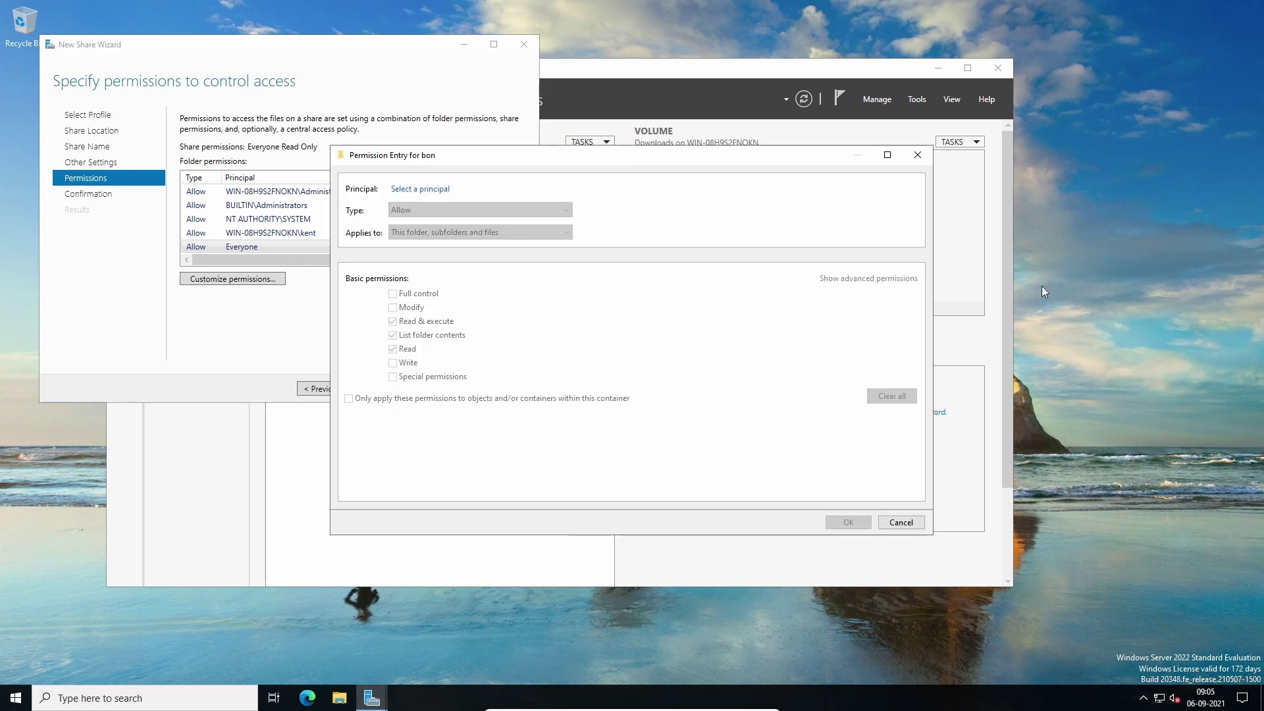
{"action": "left_click", "coordinate": [917, 155]}
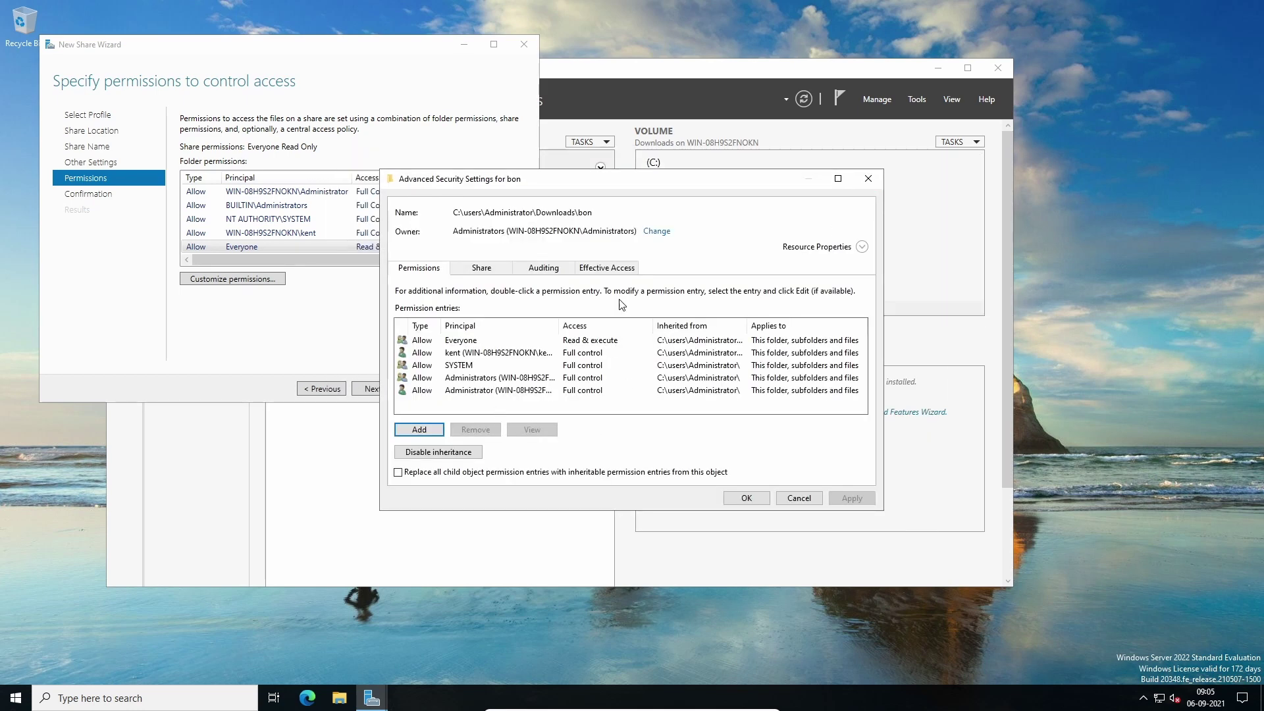
{"action": "left_click", "coordinate": [482, 269]}
{"action": "left_click", "coordinate": [539, 269]}
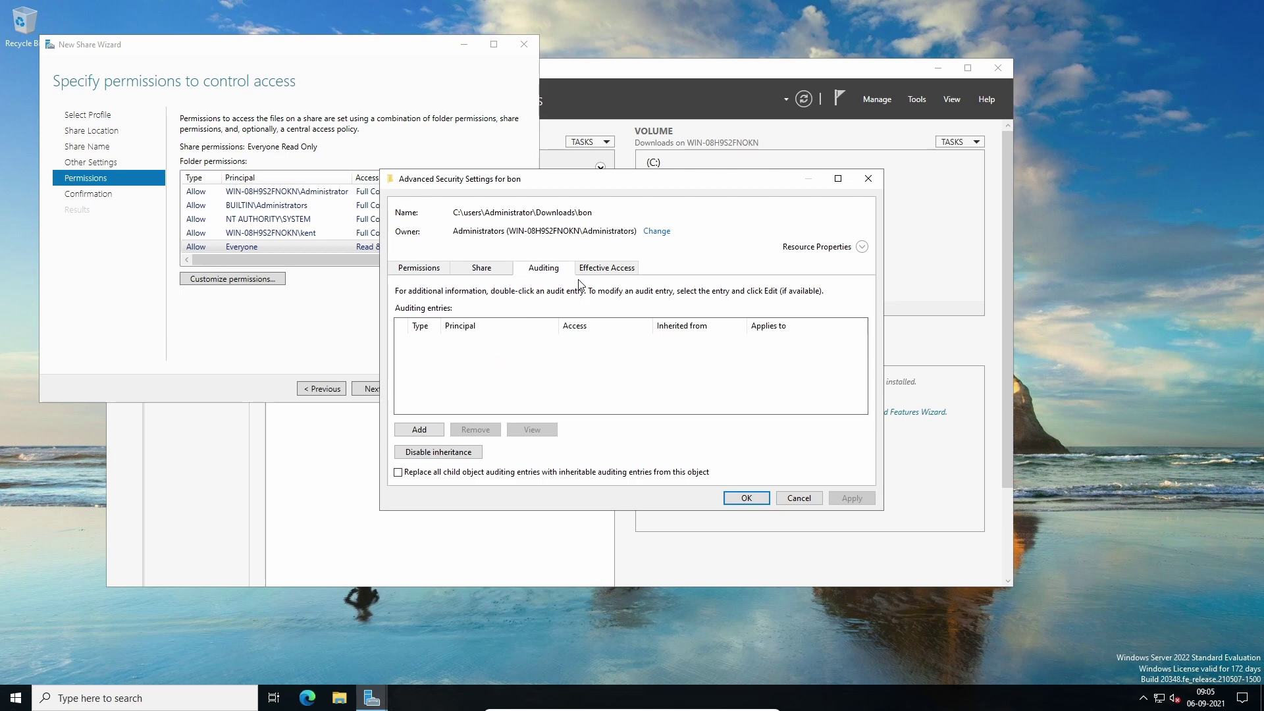
{"action": "left_click", "coordinate": [605, 270]}
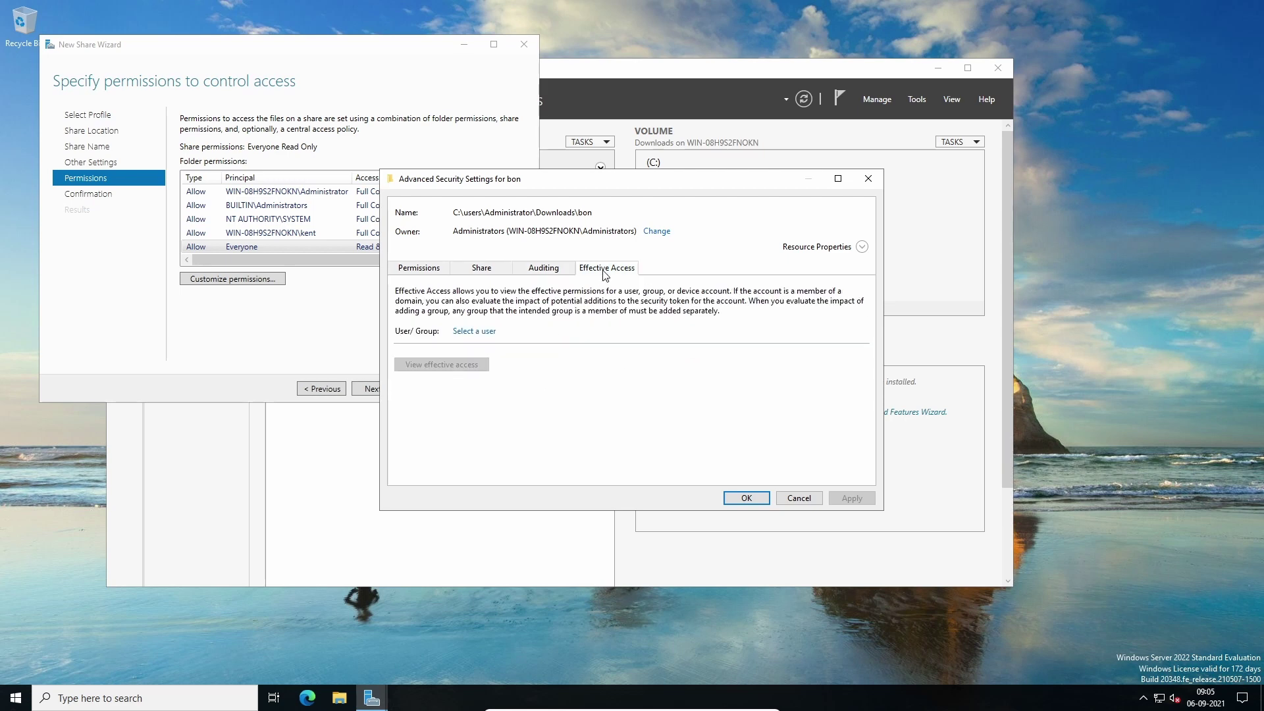
{"action": "left_click", "coordinate": [563, 270]}
{"action": "left_click", "coordinate": [595, 270]}
{"action": "left_click", "coordinate": [423, 269]}
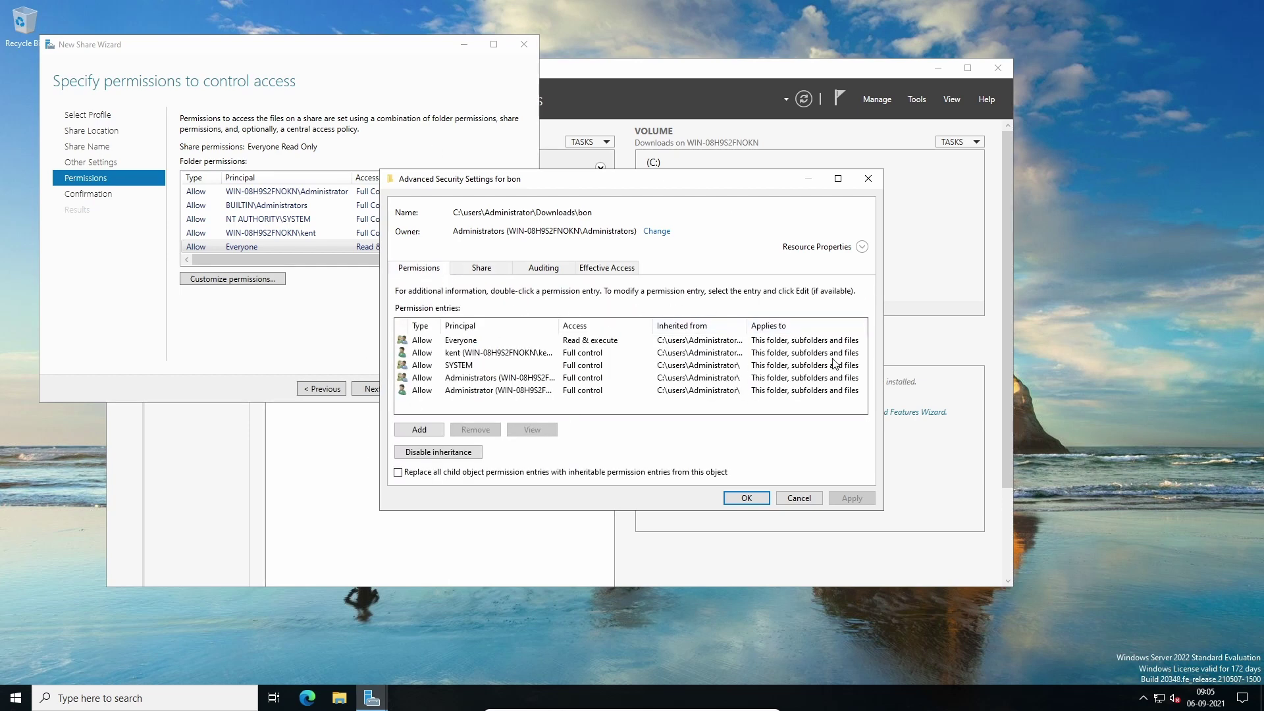
{"action": "left_click", "coordinate": [868, 179]}
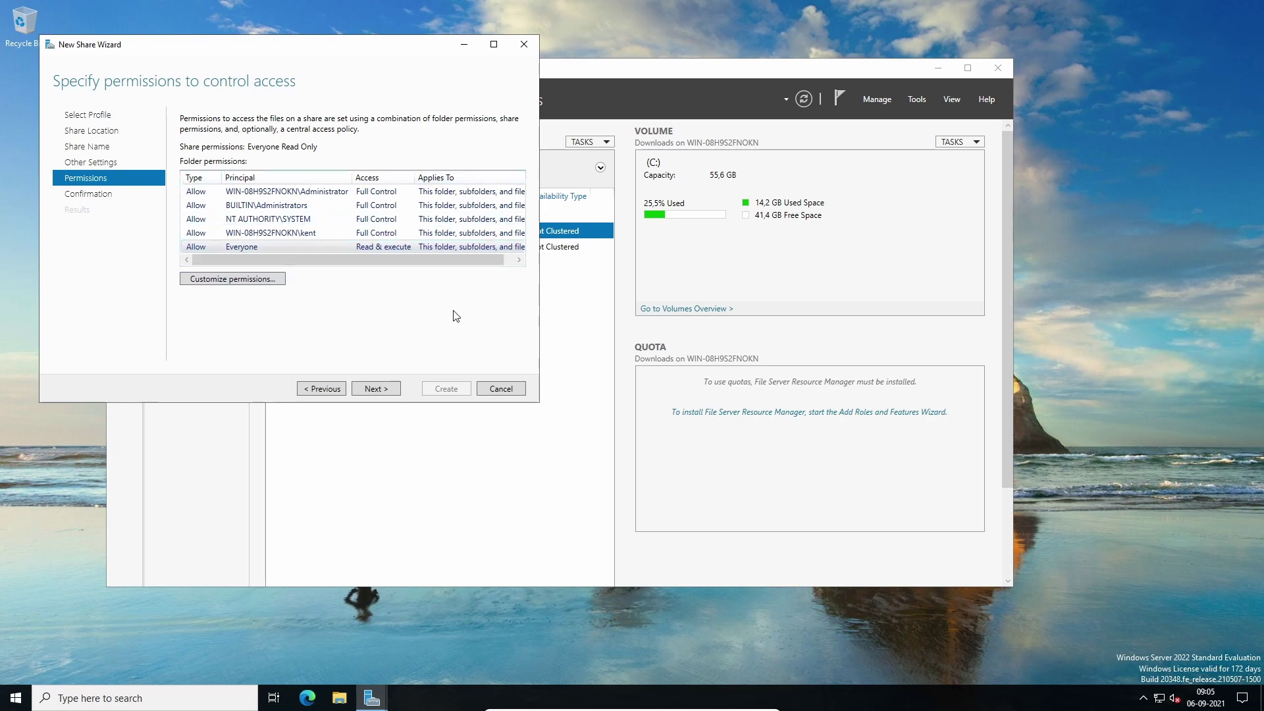
Create the share from the confirmed selections, close the wizard, and shift the Server Manager window slightly sideways
{"action": "left_click", "coordinate": [372, 390]}
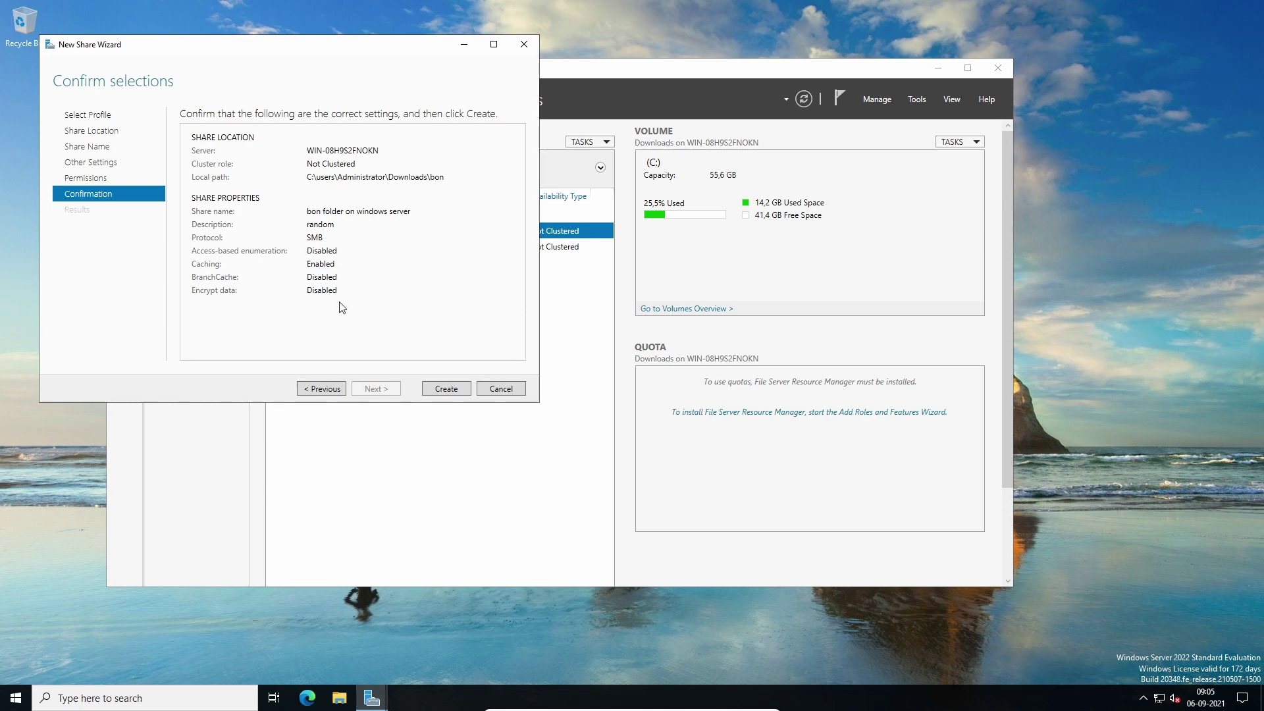
{"action": "left_click", "coordinate": [446, 390]}
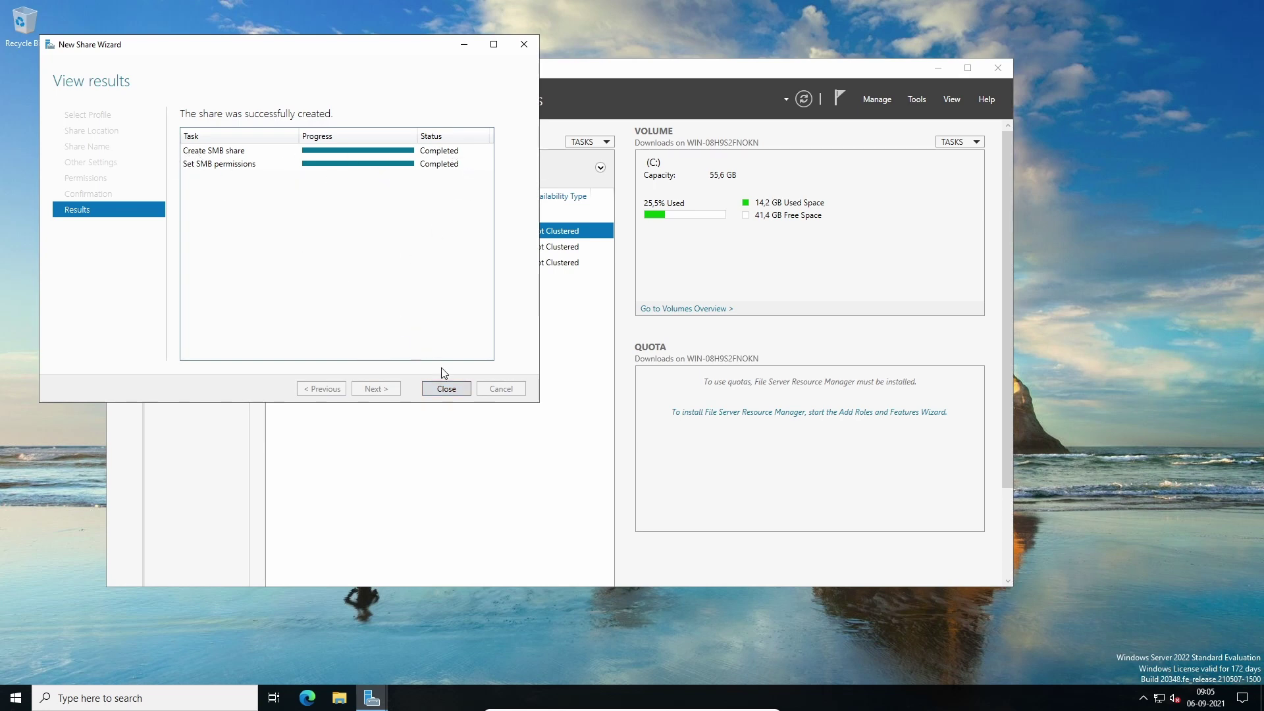
{"action": "left_click", "coordinate": [447, 388]}
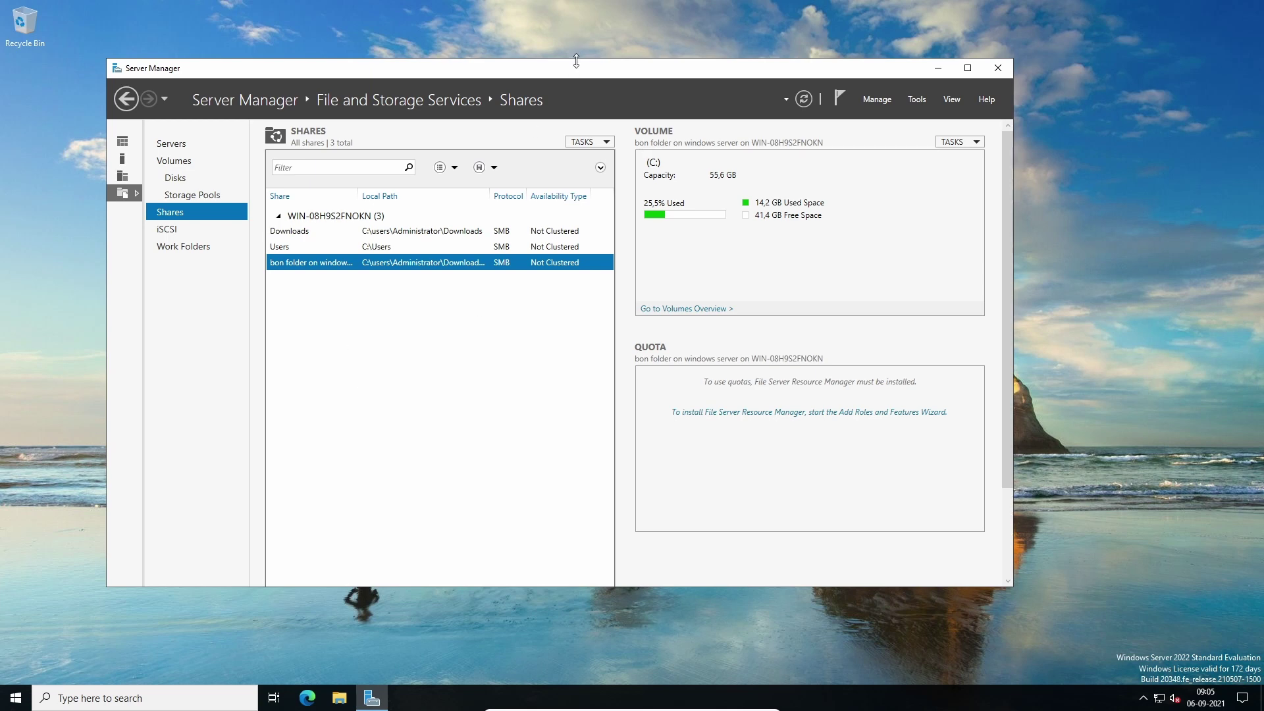
{"action": "left_click_drag", "start_coordinate": [580, 76], "coordinate": [644, 78]}
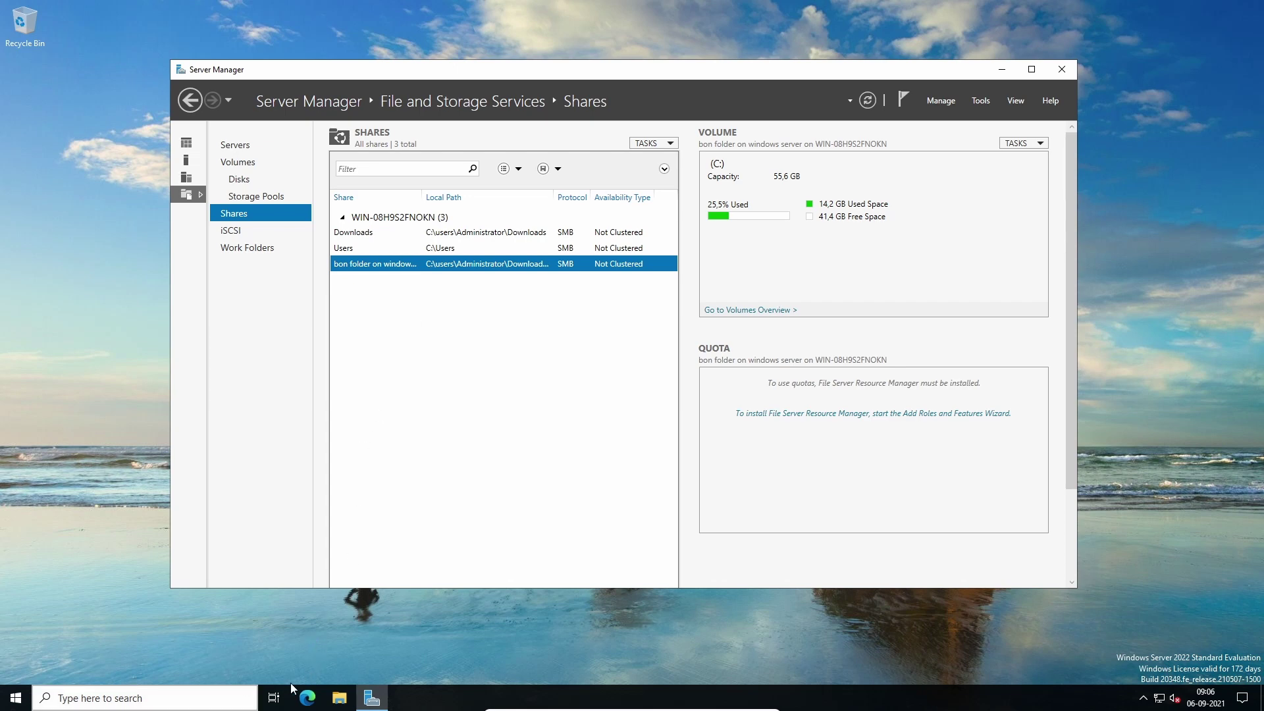
Switch to Microsoft Edge, open the TechRepublic article on creating a Samba share on Ubuntu Server 20.04, and read its installation and workgroup instructions
{"action": "left_click", "coordinate": [307, 688]}
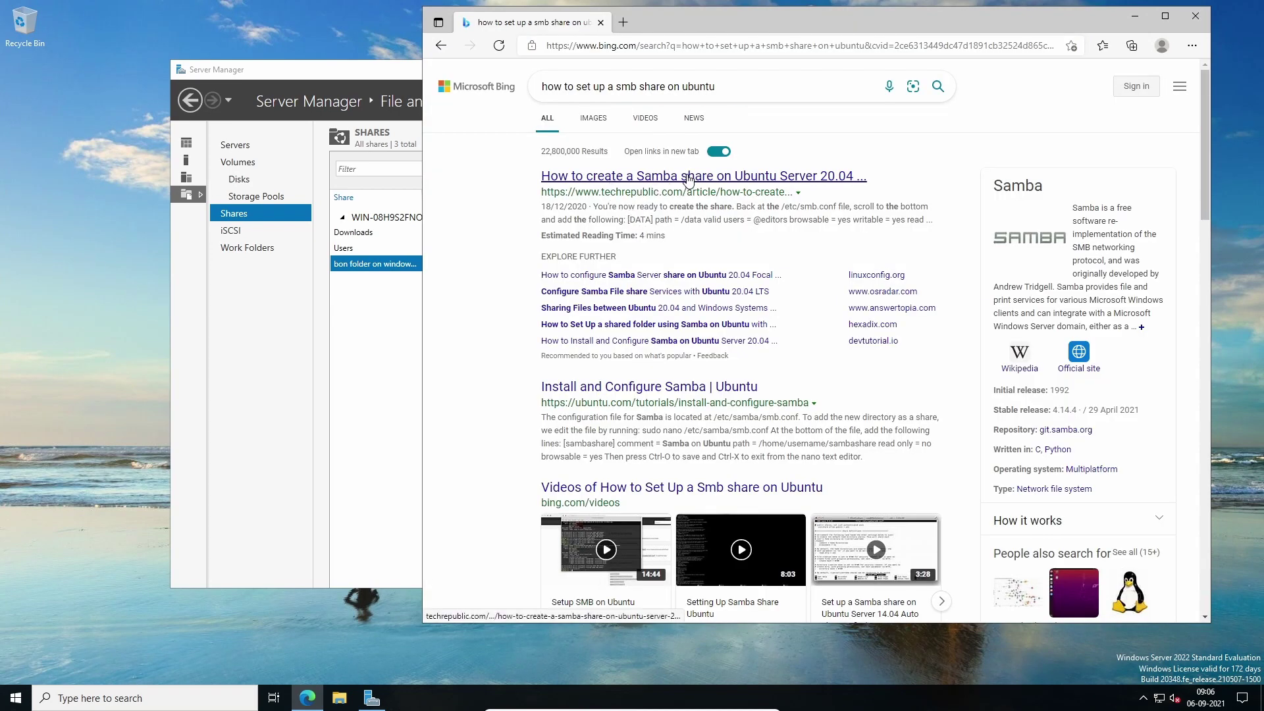
{"action": "left_click", "coordinate": [845, 184]}
{"action": "left_click", "coordinate": [1093, 425]}
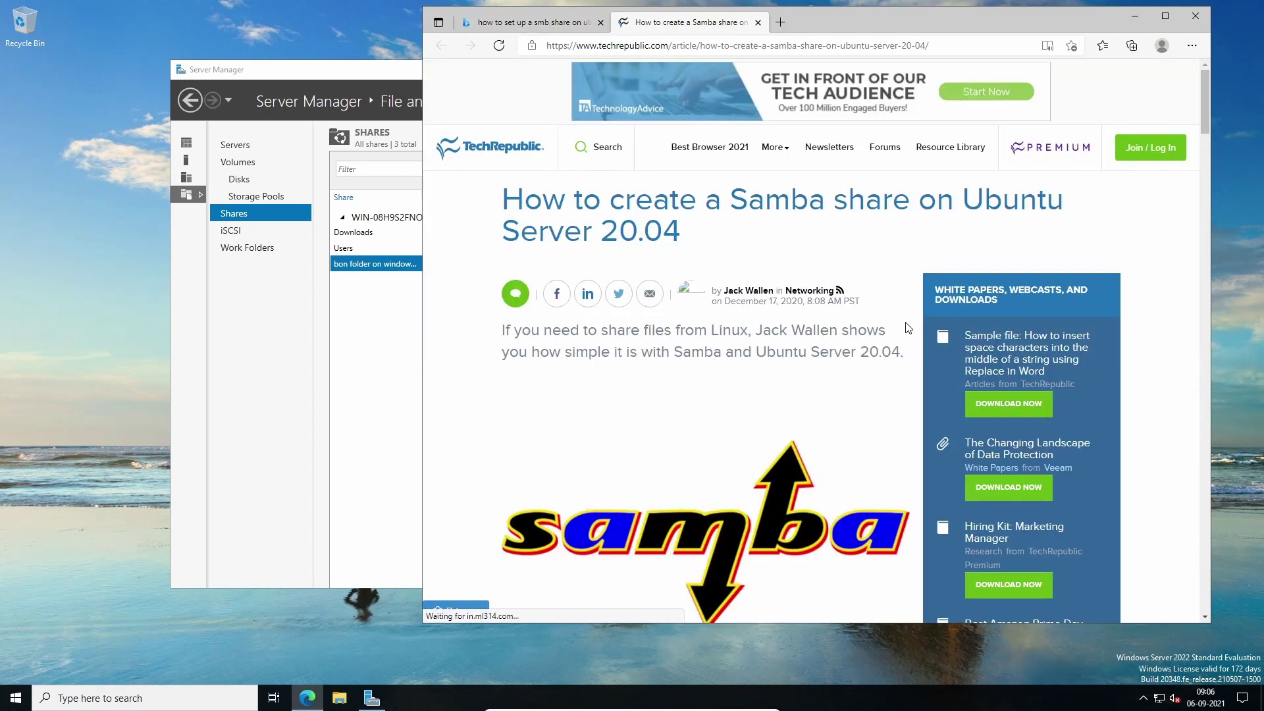
{"action": "scroll", "coordinate": [907, 329], "scroll_direction": "down", "scroll_amount": 4}
{"action": "scroll", "coordinate": [907, 330], "scroll_direction": "down", "scroll_amount": 8}
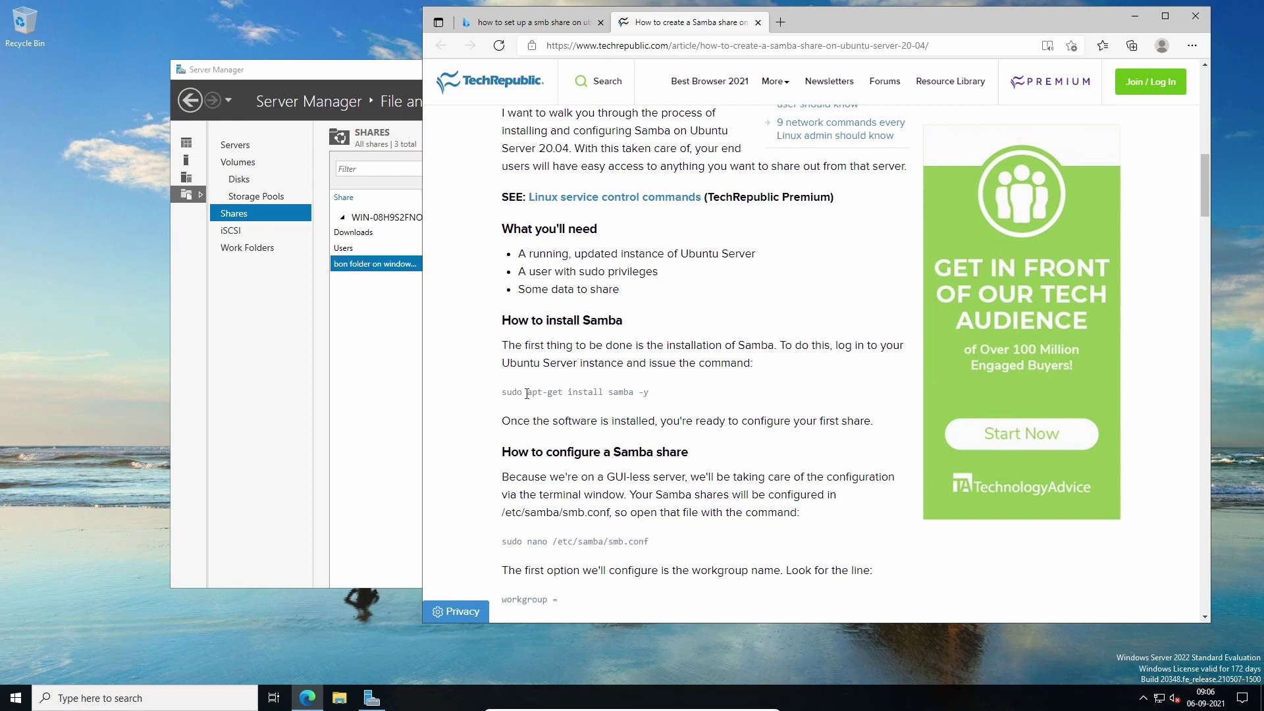
{"action": "scroll", "coordinate": [854, 409], "scroll_direction": "down", "scroll_amount": 5}
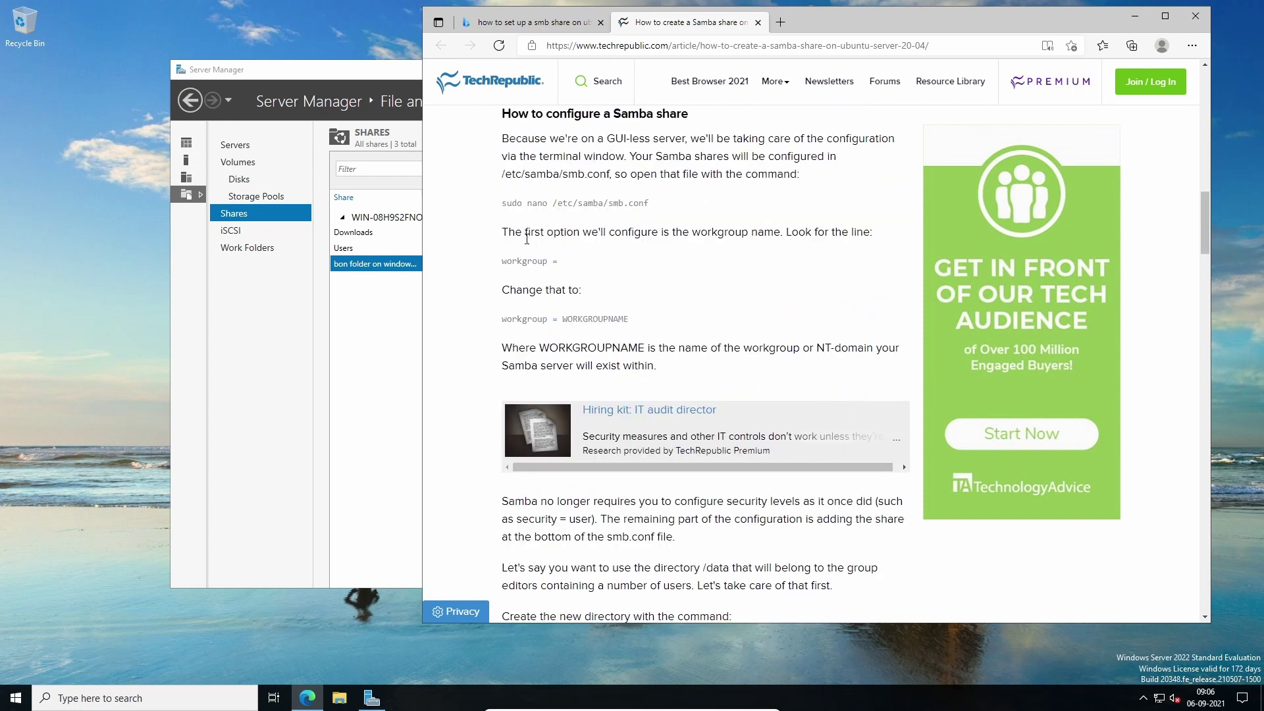
{"action": "scroll", "coordinate": [713, 343], "scroll_direction": "down", "scroll_amount": 4}
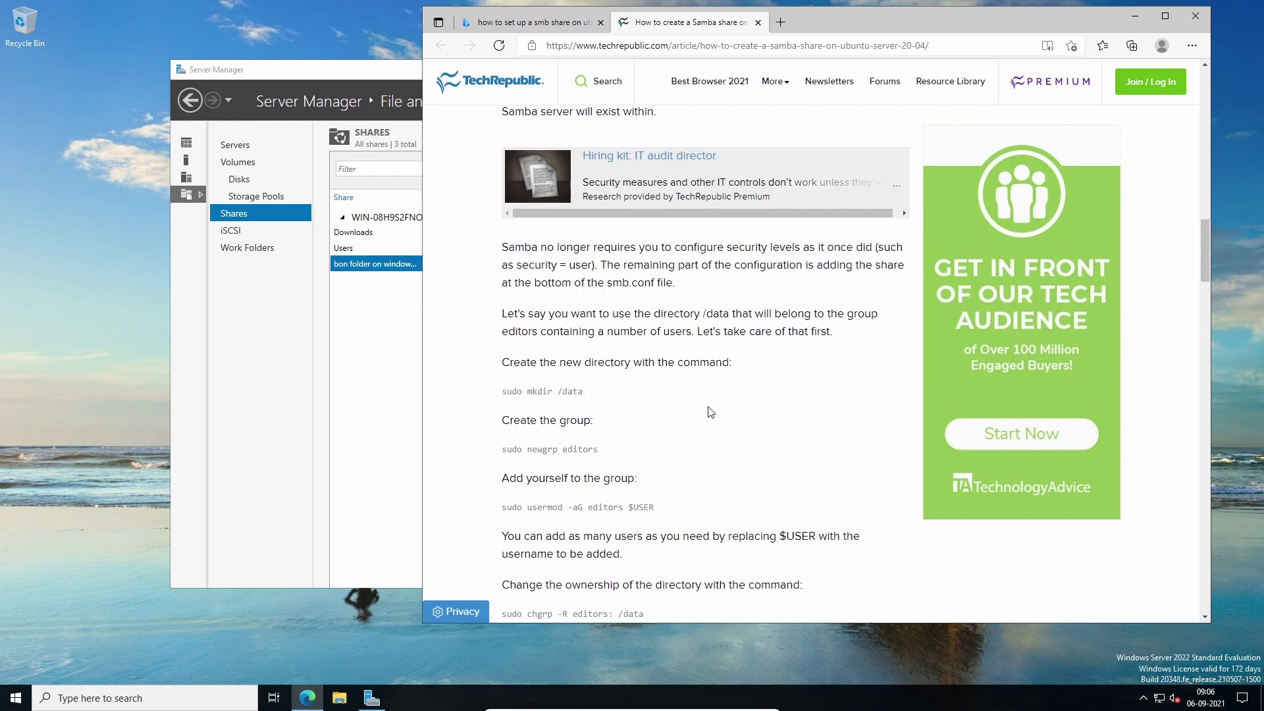
Read the article's directory, group and permission commands, and highlight the [DATA] share block for the smb.conf file
{"action": "scroll", "coordinate": [709, 412], "scroll_direction": "down", "scroll_amount": 1}
{"action": "scroll", "coordinate": [711, 413], "scroll_direction": "down", "scroll_amount": 1}
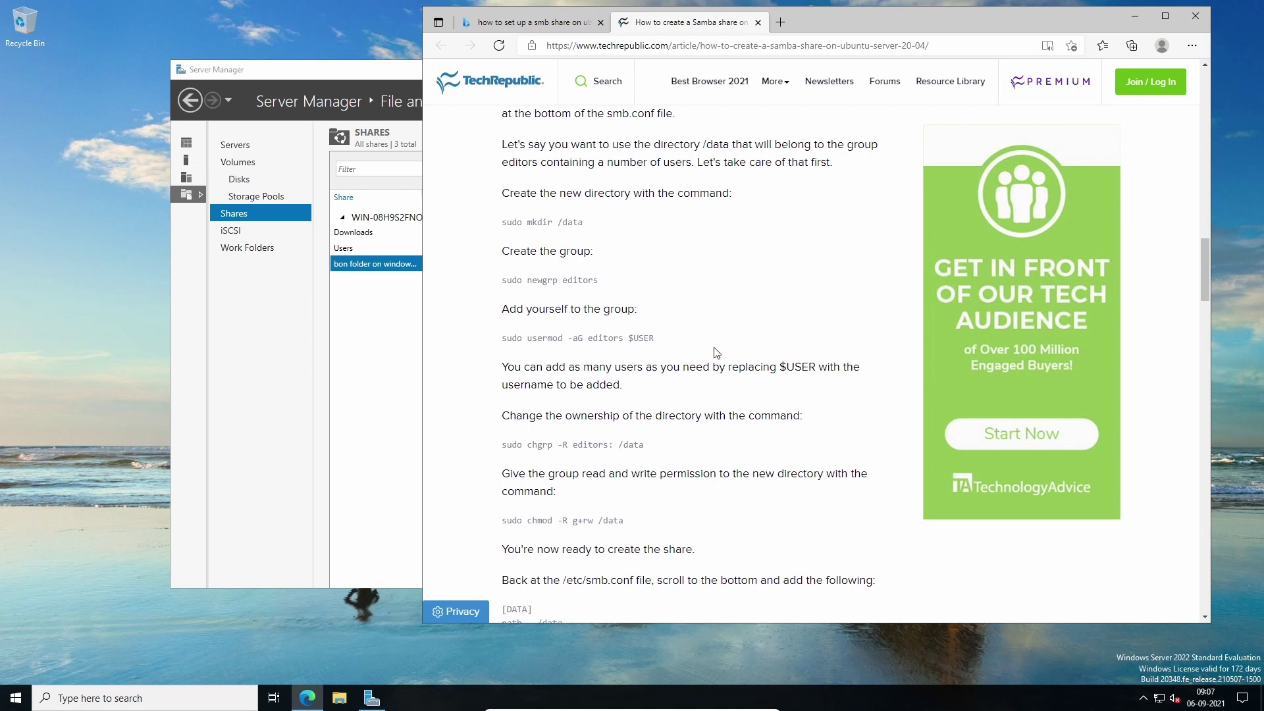
{"action": "scroll", "coordinate": [717, 352], "scroll_direction": "down", "scroll_amount": 1}
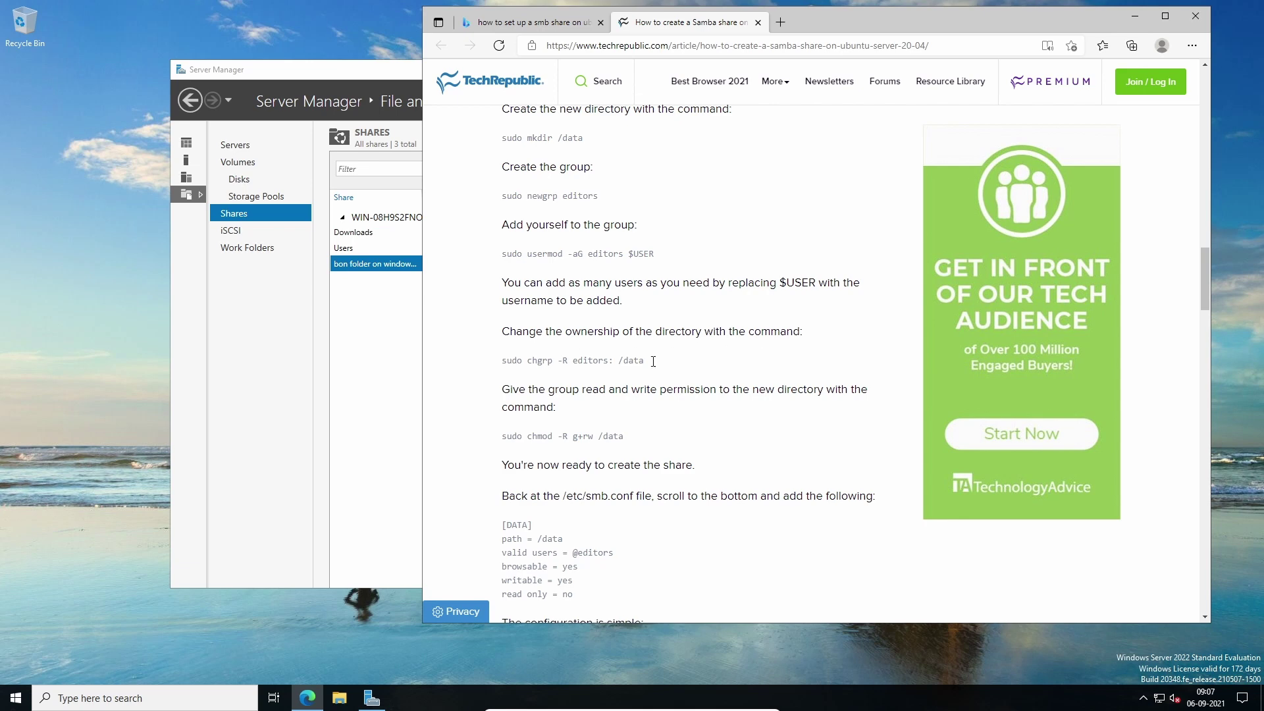
{"action": "scroll", "coordinate": [664, 372], "scroll_direction": "down", "scroll_amount": 1}
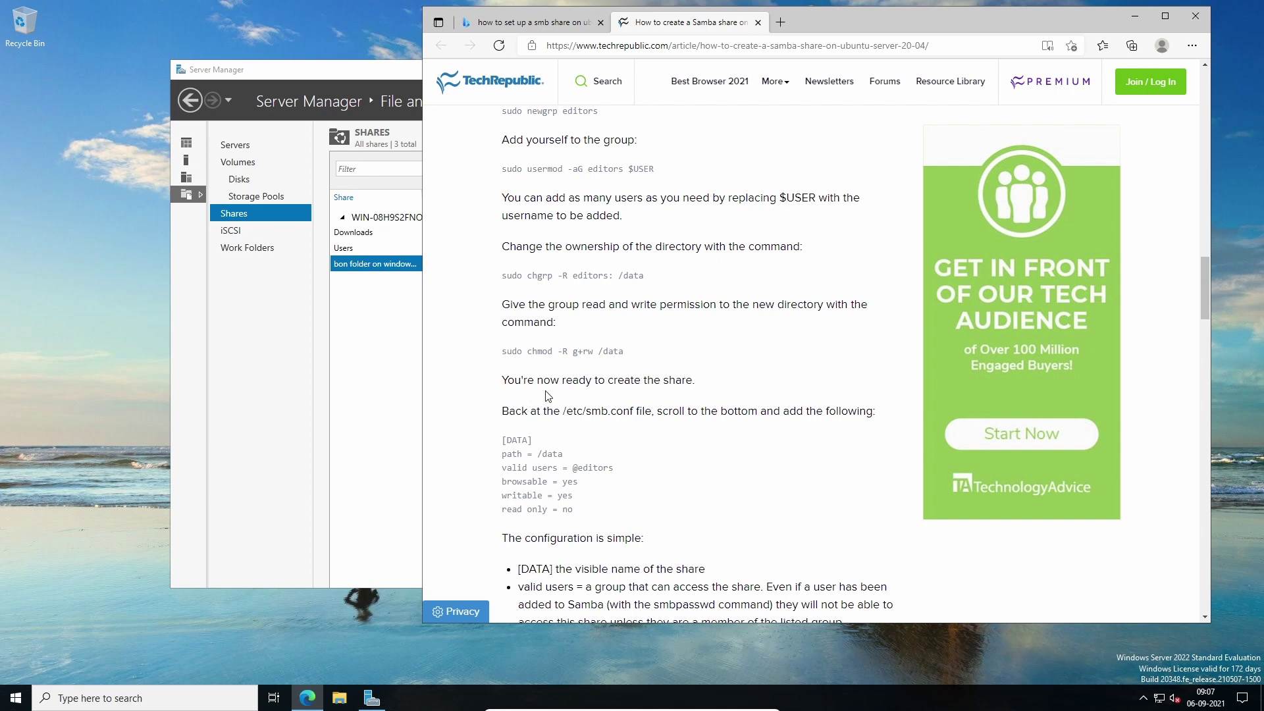
{"action": "scroll", "coordinate": [717, 411], "scroll_direction": "down", "scroll_amount": 1}
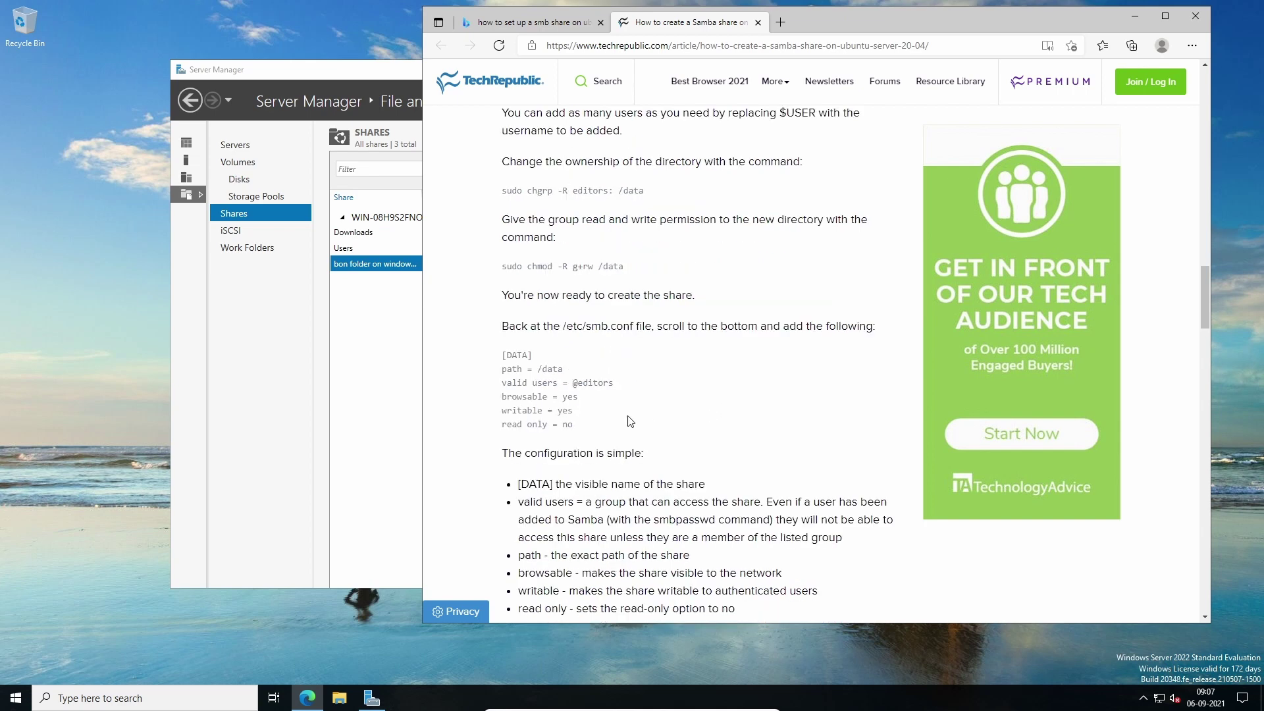
{"action": "left_click_drag", "start_coordinate": [599, 425], "coordinate": [501, 362]}
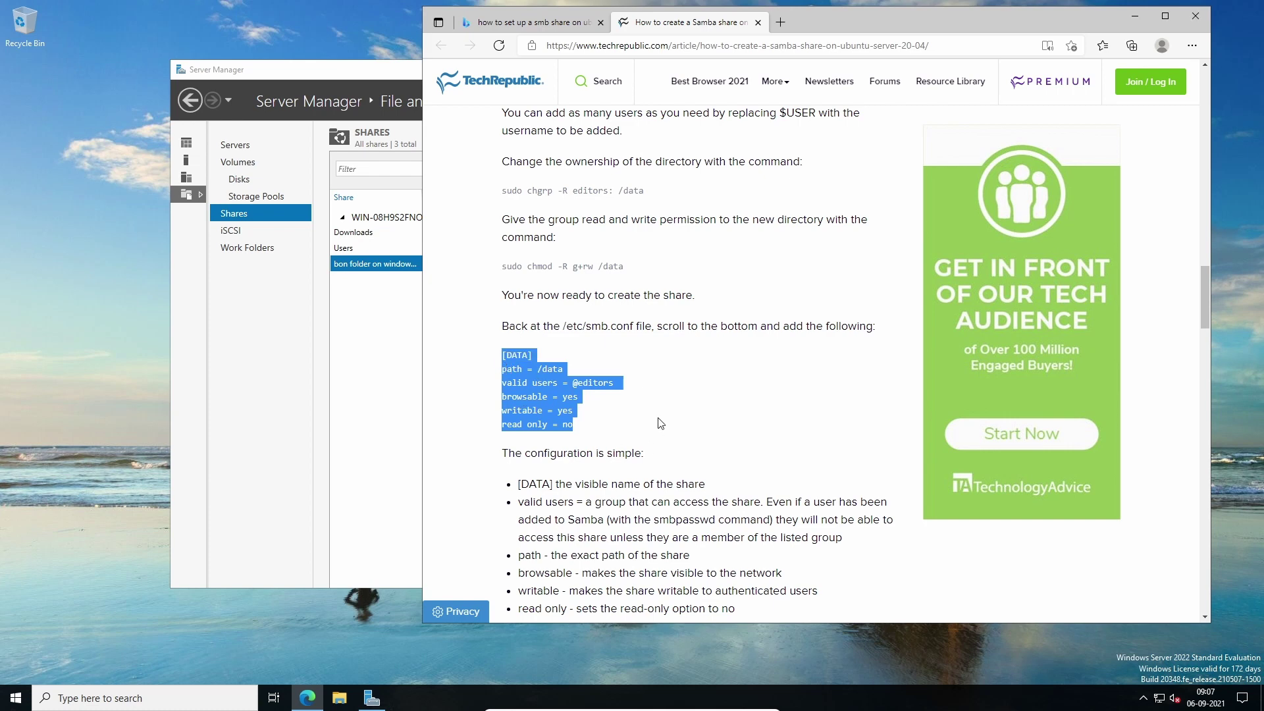
Read the share option explanations and Samba user instructions, highlighting the commands "sudo smbpasswd -a USER" and "sudo smbpasswd -e USER"
{"action": "scroll", "coordinate": [570, 390], "scroll_direction": "down", "scroll_amount": 2}
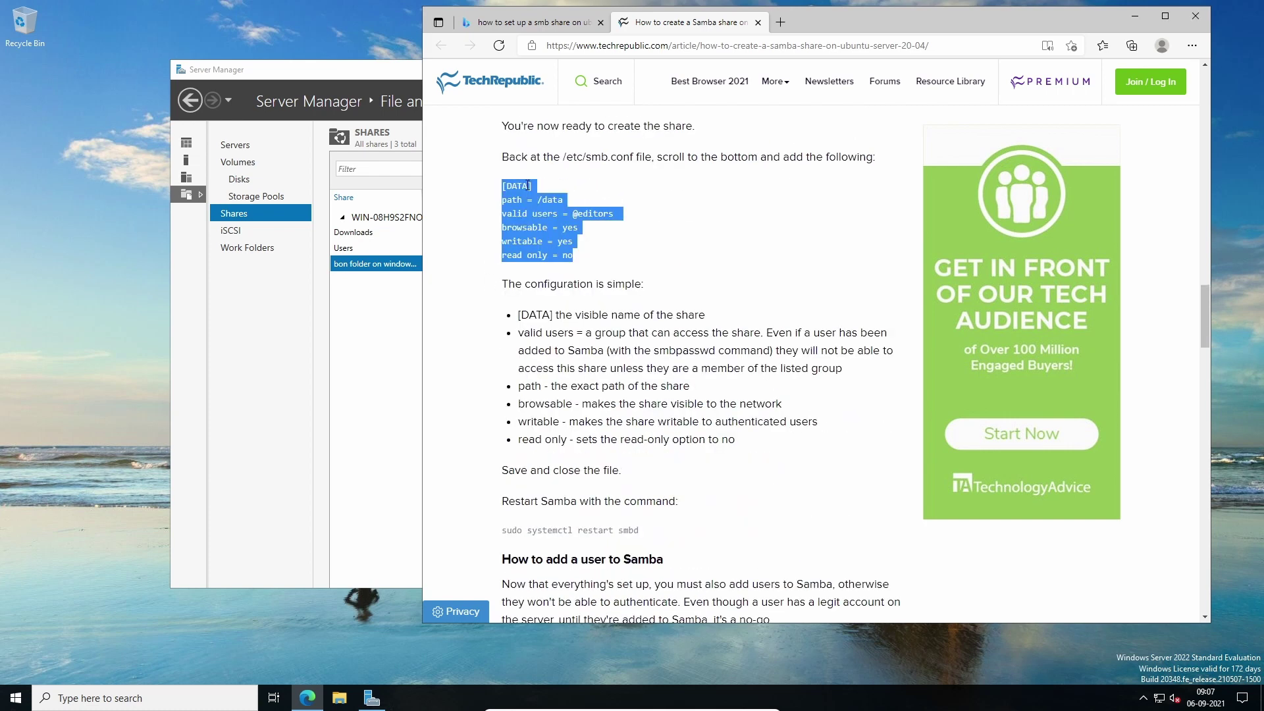
{"action": "scroll", "coordinate": [645, 369], "scroll_direction": "down", "scroll_amount": 1}
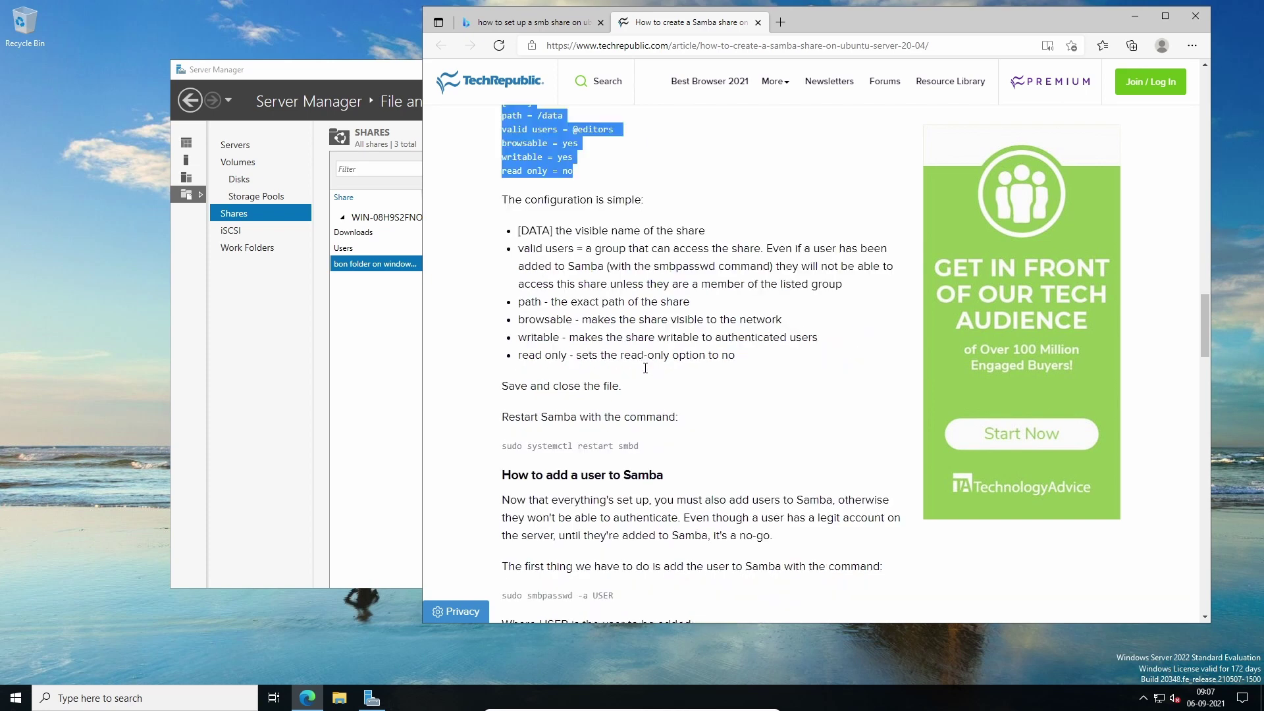
{"action": "scroll", "coordinate": [633, 413], "scroll_direction": "down", "scroll_amount": 1}
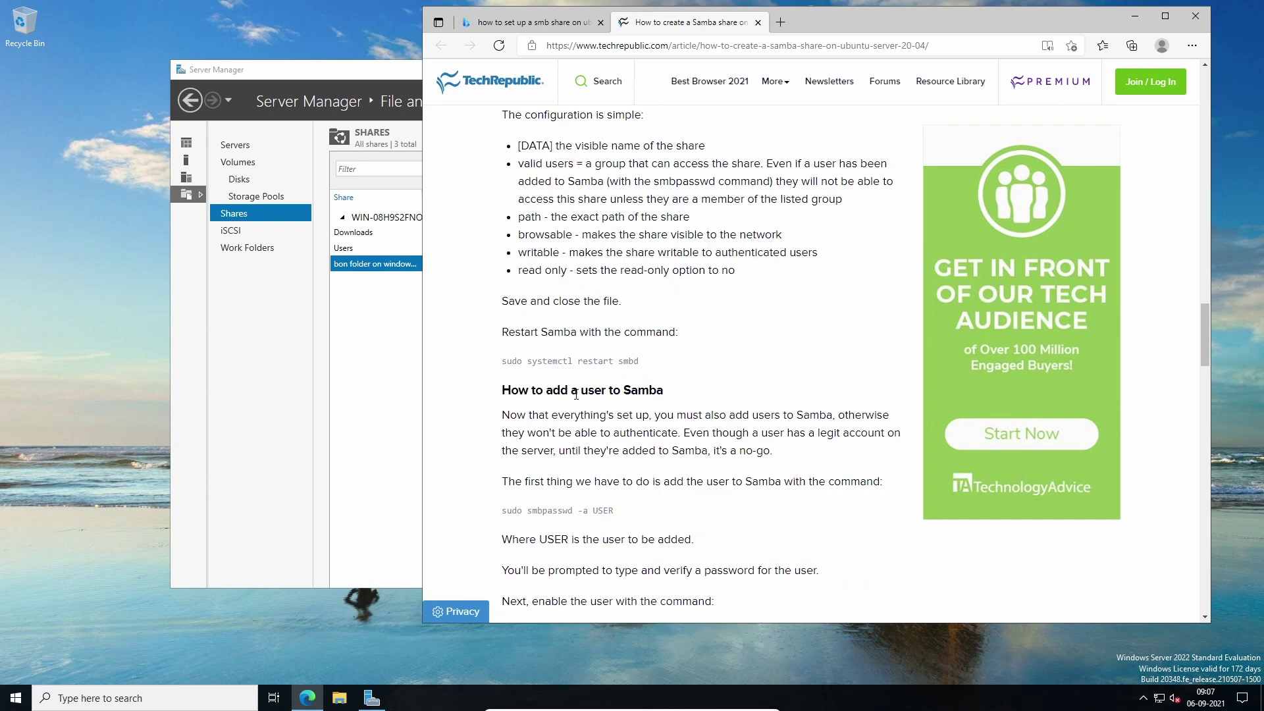
{"action": "scroll", "coordinate": [576, 393], "scroll_direction": "down", "scroll_amount": 2}
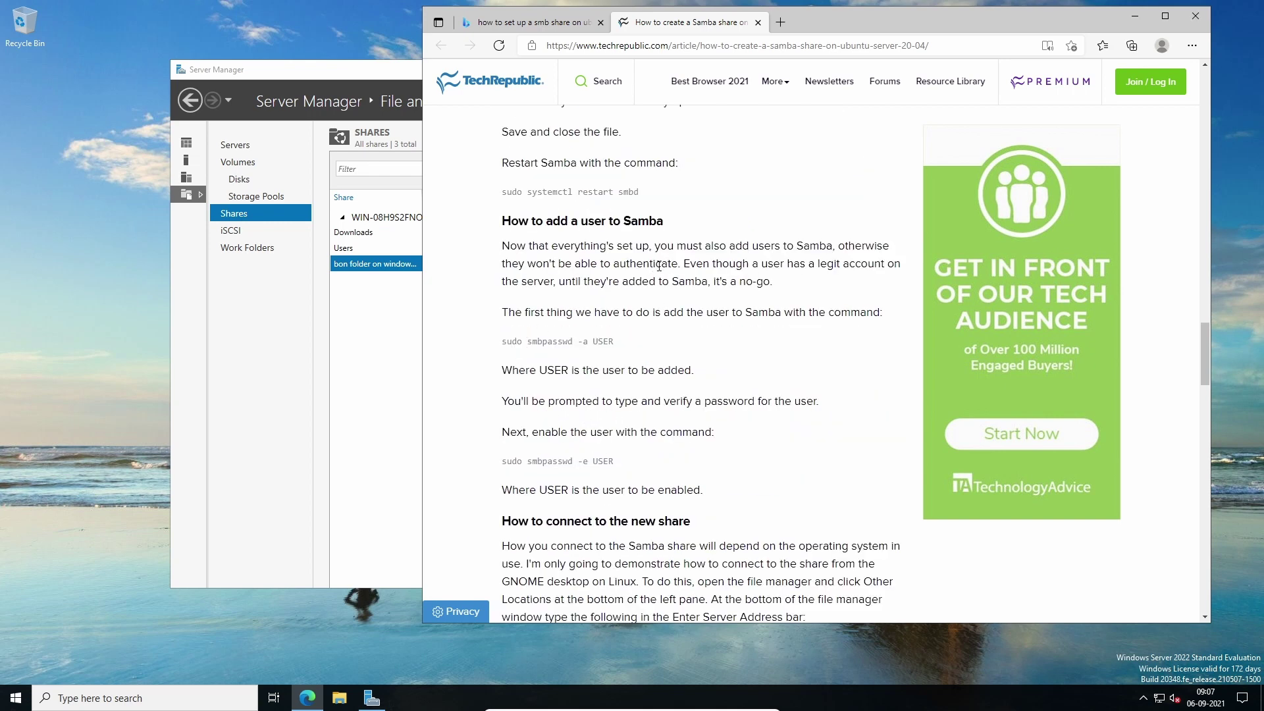
{"action": "left_click_drag", "start_coordinate": [507, 342], "coordinate": [615, 342]}
{"action": "scroll", "coordinate": [726, 429], "scroll_direction": "down", "scroll_amount": 1}
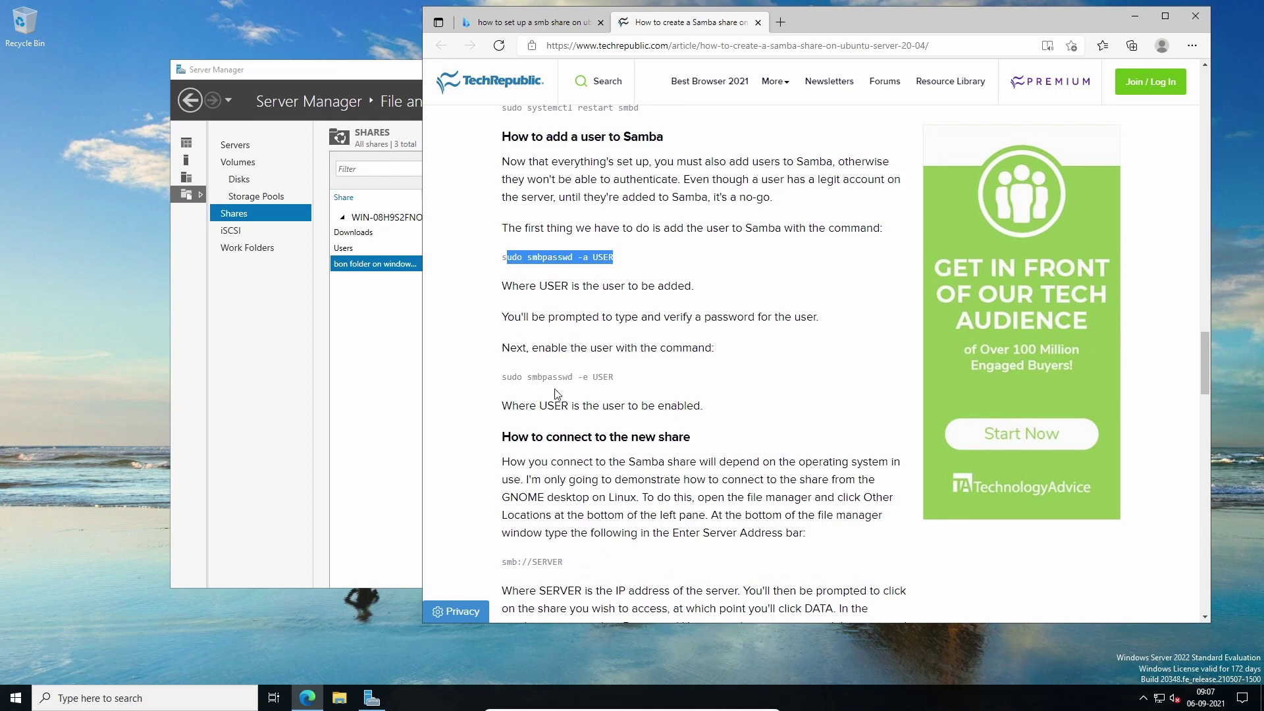
{"action": "left_click_drag", "start_coordinate": [506, 378], "coordinate": [609, 377]}
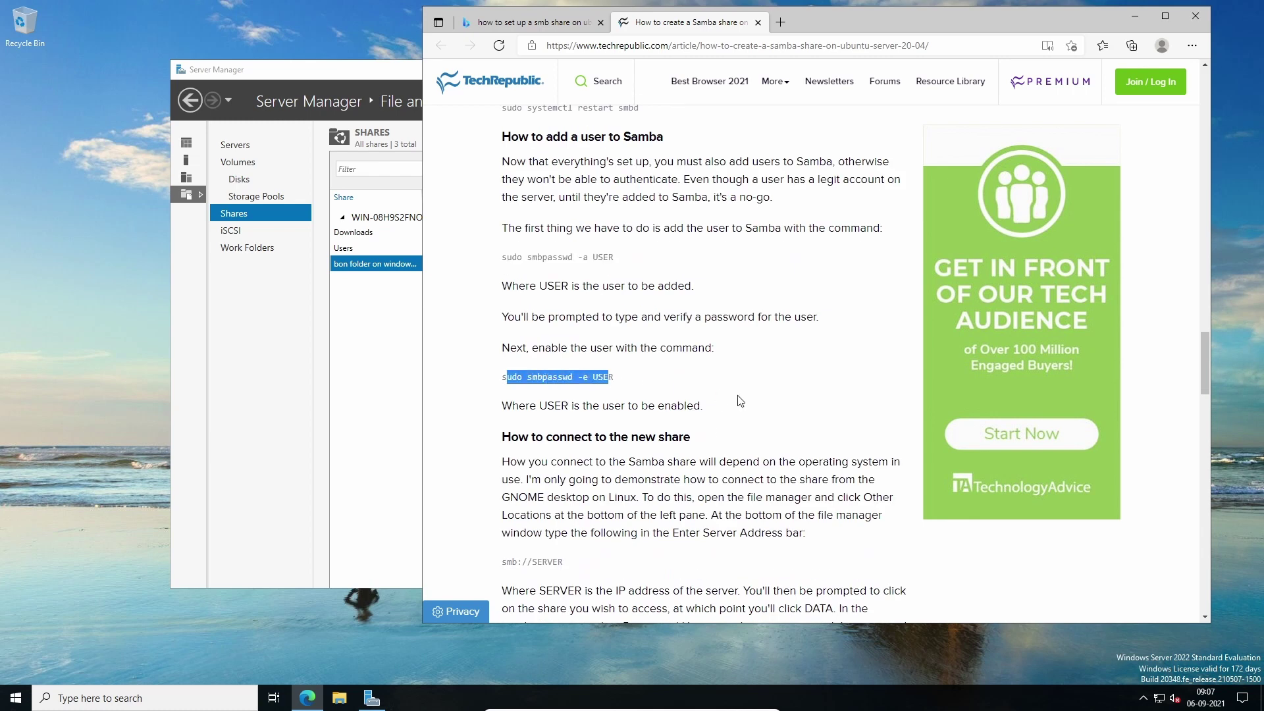
Read the article's section on connecting to the new share with its login figure, and go back to the [DATA] share configuration
{"action": "scroll", "coordinate": [740, 401], "scroll_direction": "down", "scroll_amount": 1}
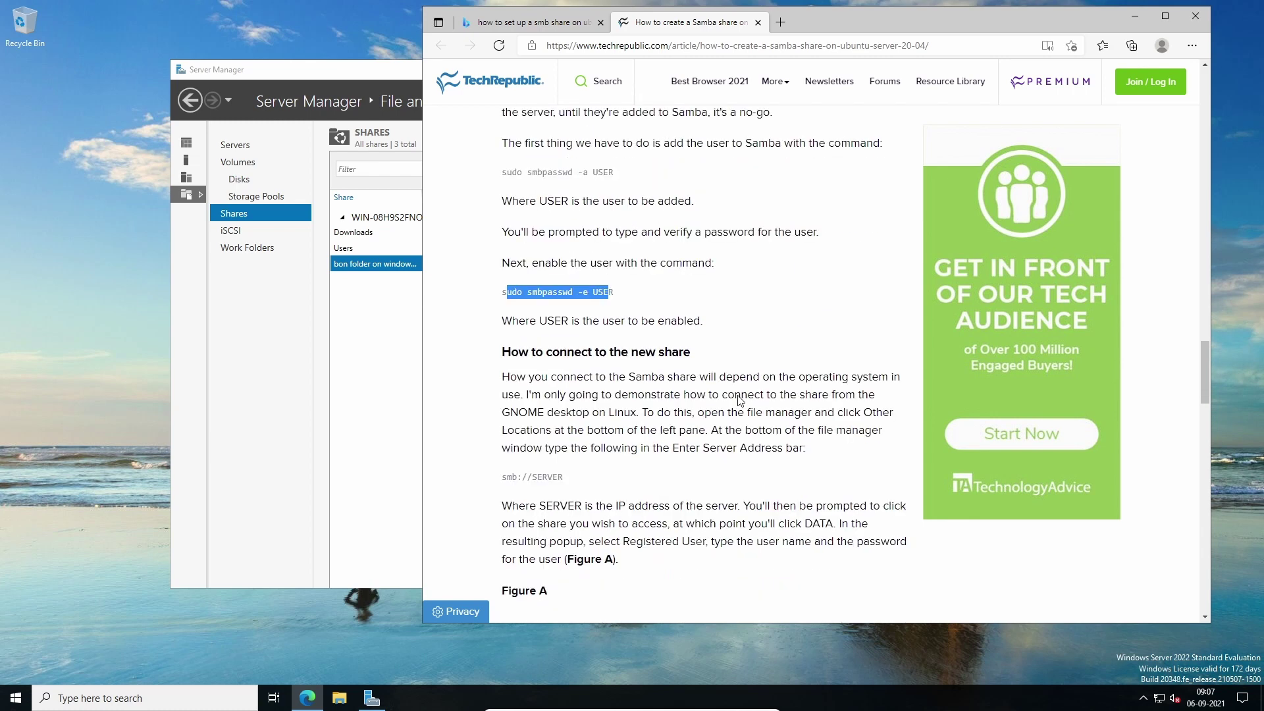
{"action": "left_click", "coordinate": [407, 359]}
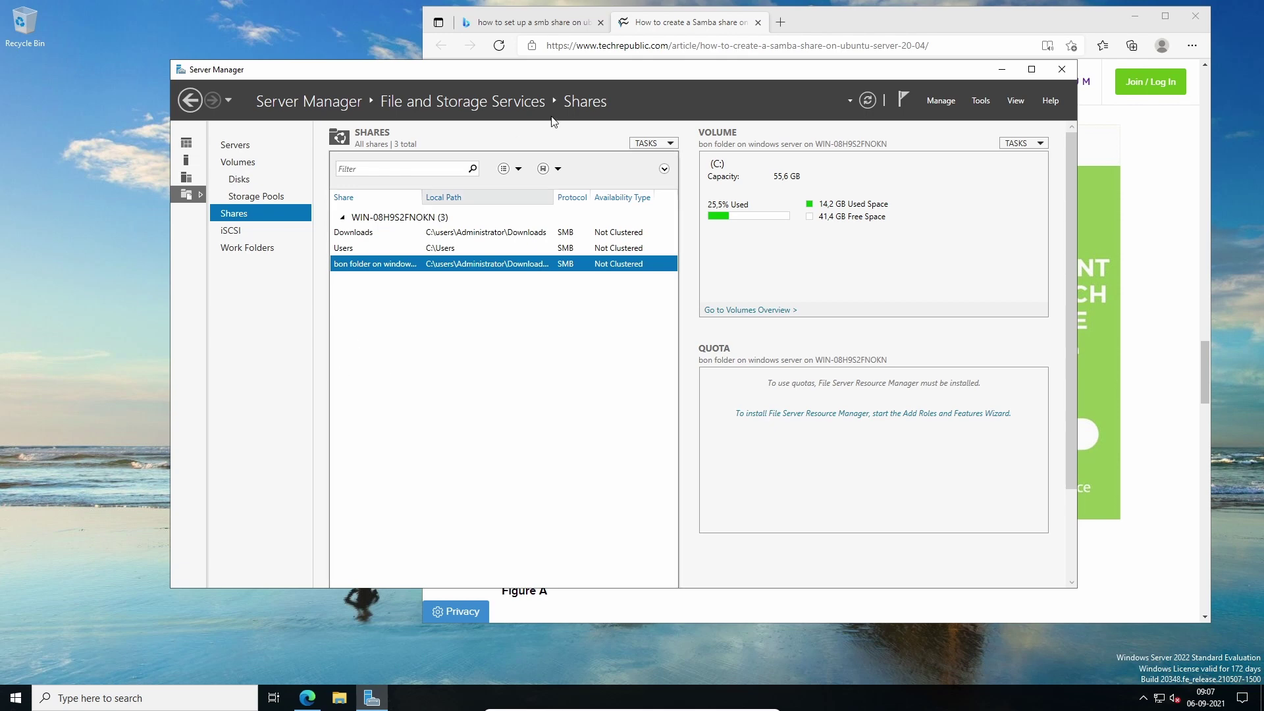
{"action": "left_click", "coordinate": [657, 30]}
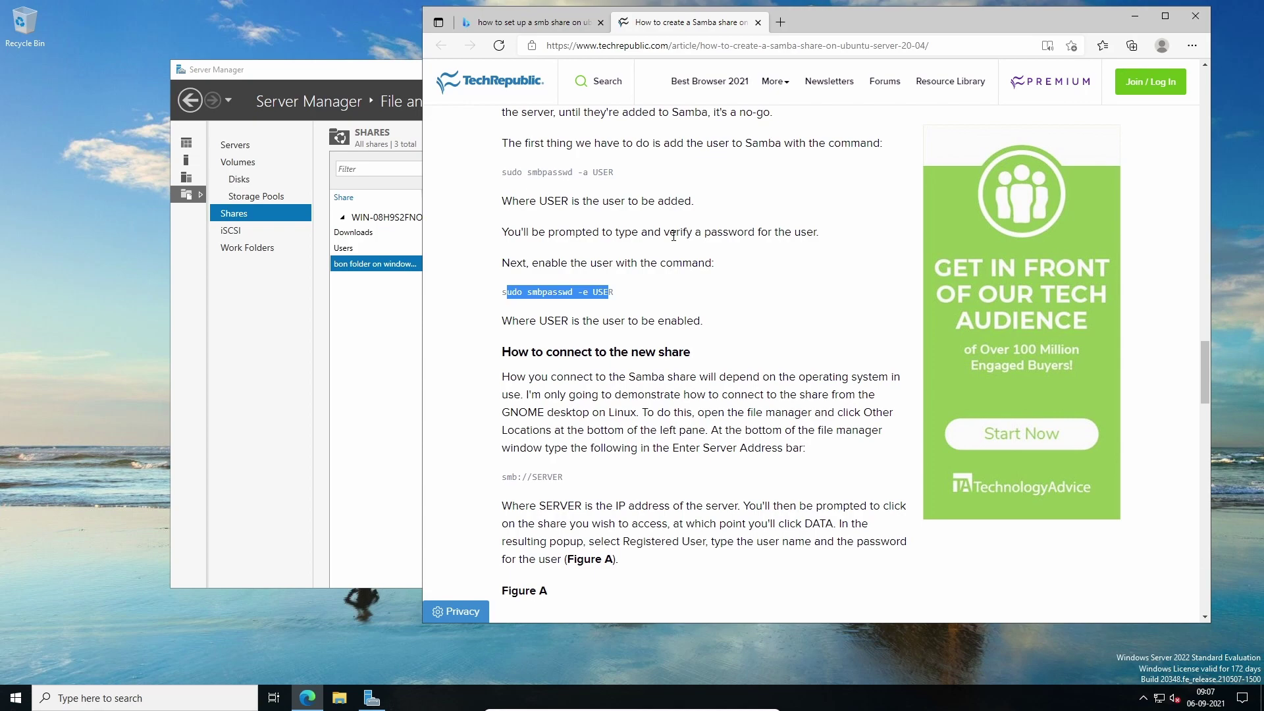
{"action": "scroll", "coordinate": [771, 358], "scroll_direction": "down", "scroll_amount": 10}
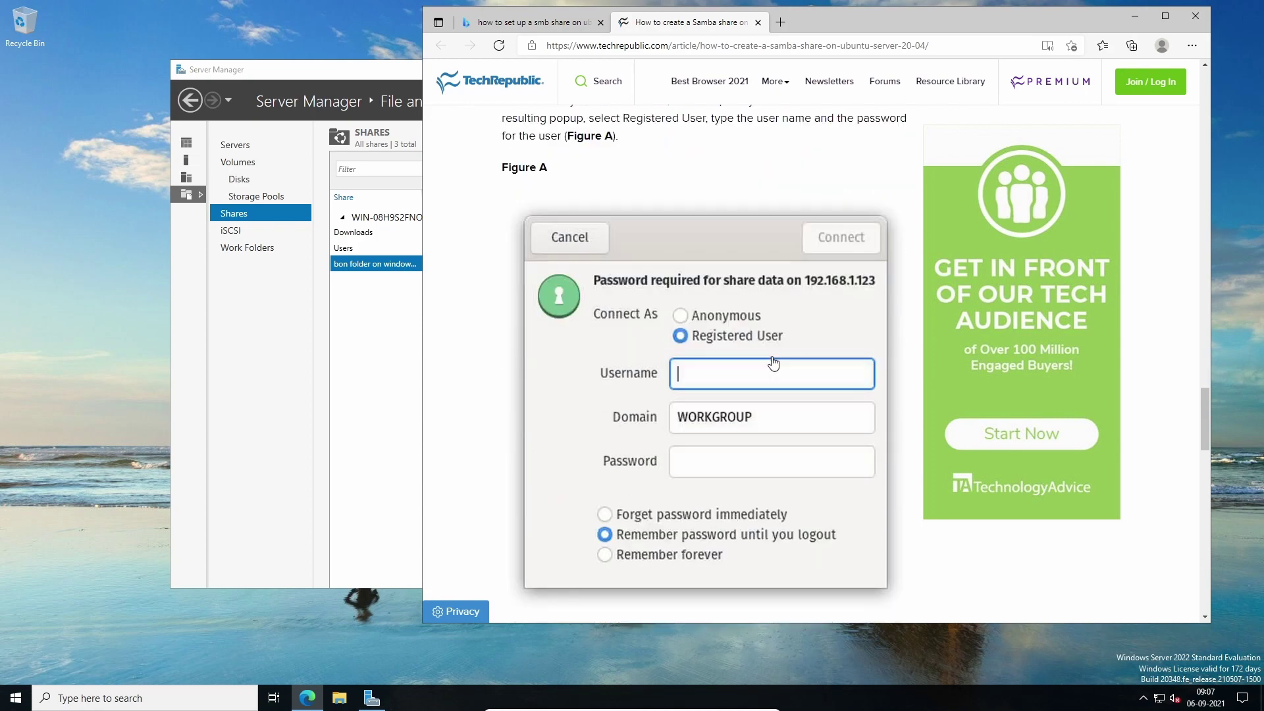
{"action": "scroll", "coordinate": [771, 359], "scroll_direction": "up", "scroll_amount": 5}
{"action": "scroll", "coordinate": [770, 359], "scroll_direction": "down", "scroll_amount": 8}
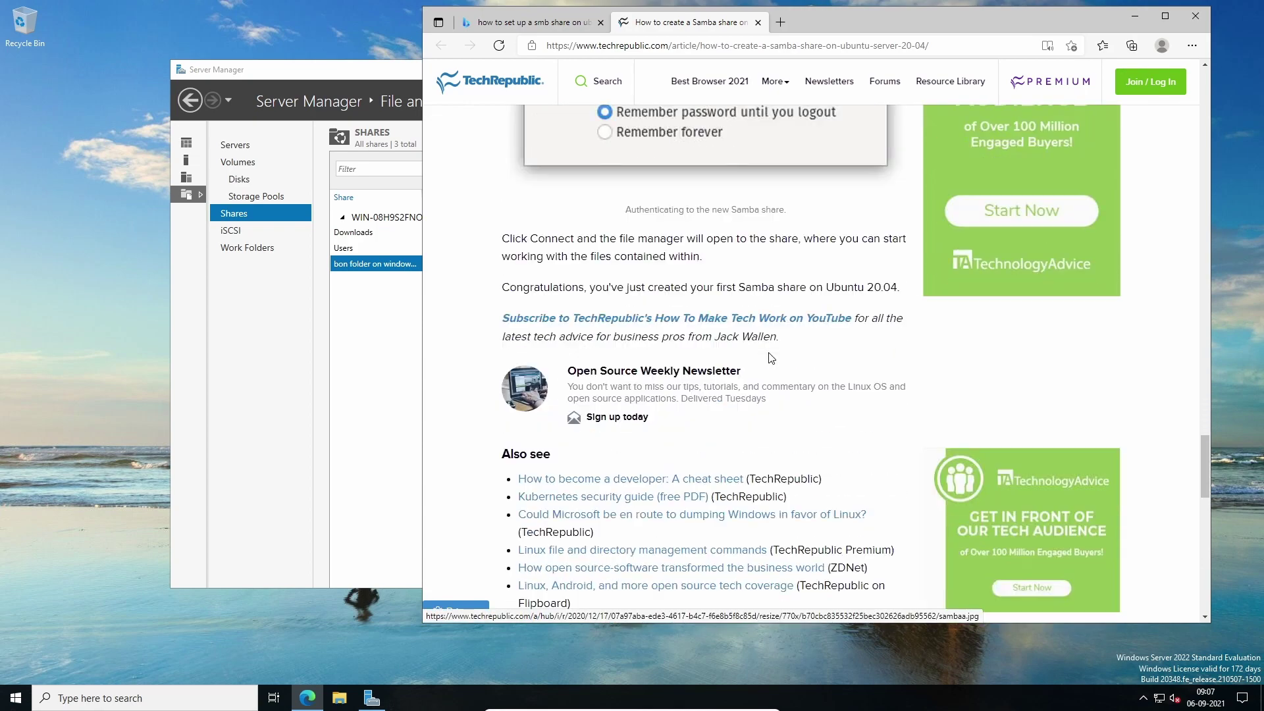
{"action": "scroll", "coordinate": [770, 359], "scroll_direction": "up", "scroll_amount": 2}
{"action": "scroll", "coordinate": [770, 359], "scroll_direction": "up", "scroll_amount": 15}
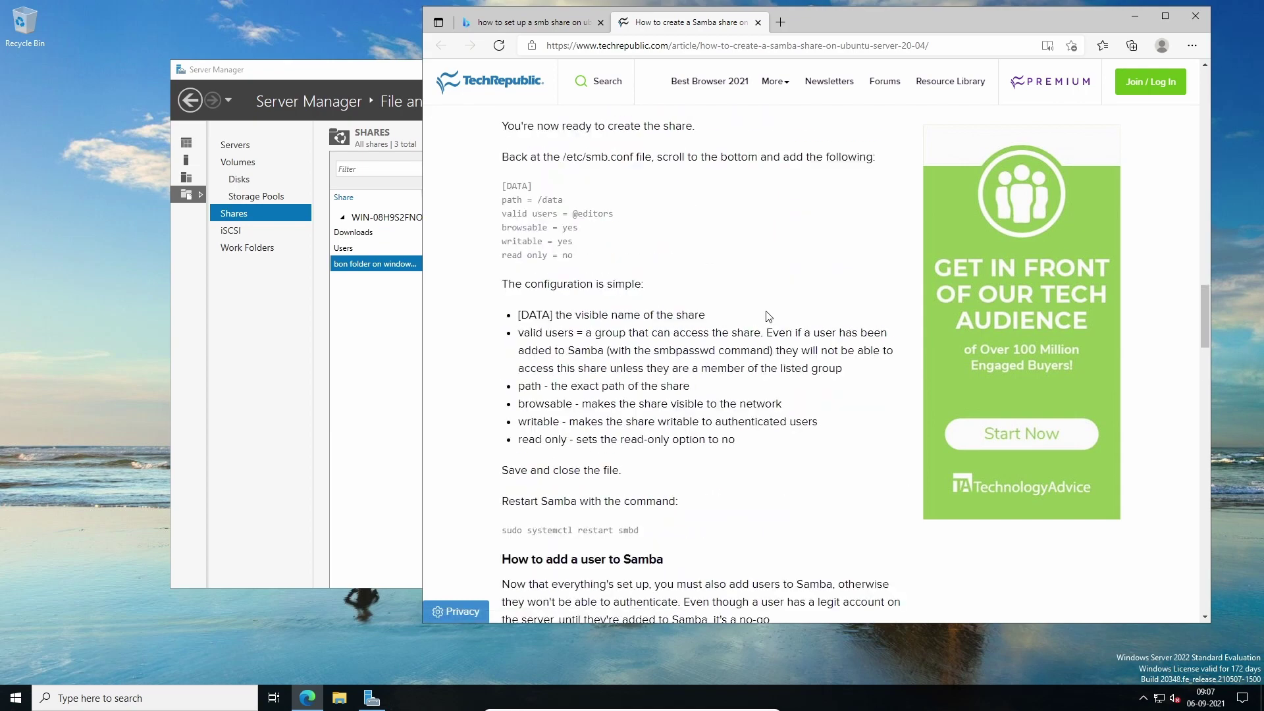
{"action": "scroll", "coordinate": [769, 316], "scroll_direction": "up", "scroll_amount": 2}
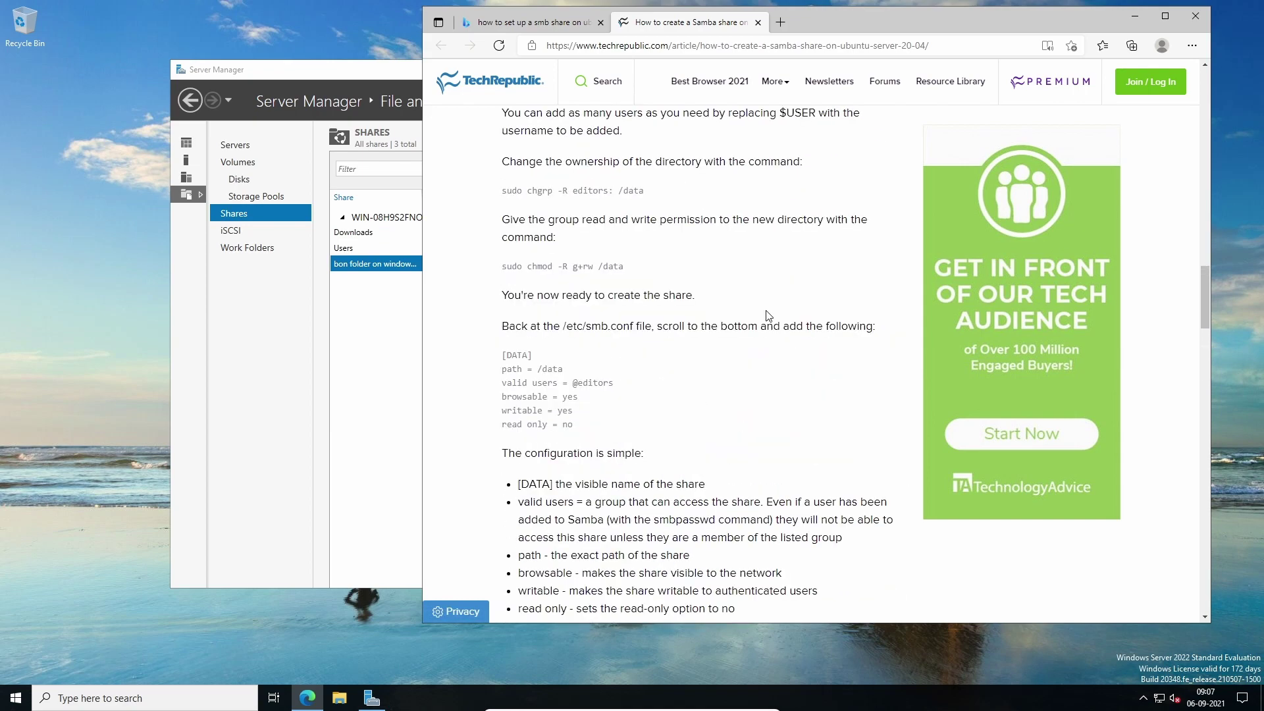
Shift Server Manager aside, open the properties of the "bon folder on windows server" share, and open the advanced security settings from its permissions
{"action": "left_click_drag", "start_coordinate": [395, 72], "coordinate": [295, 76]}
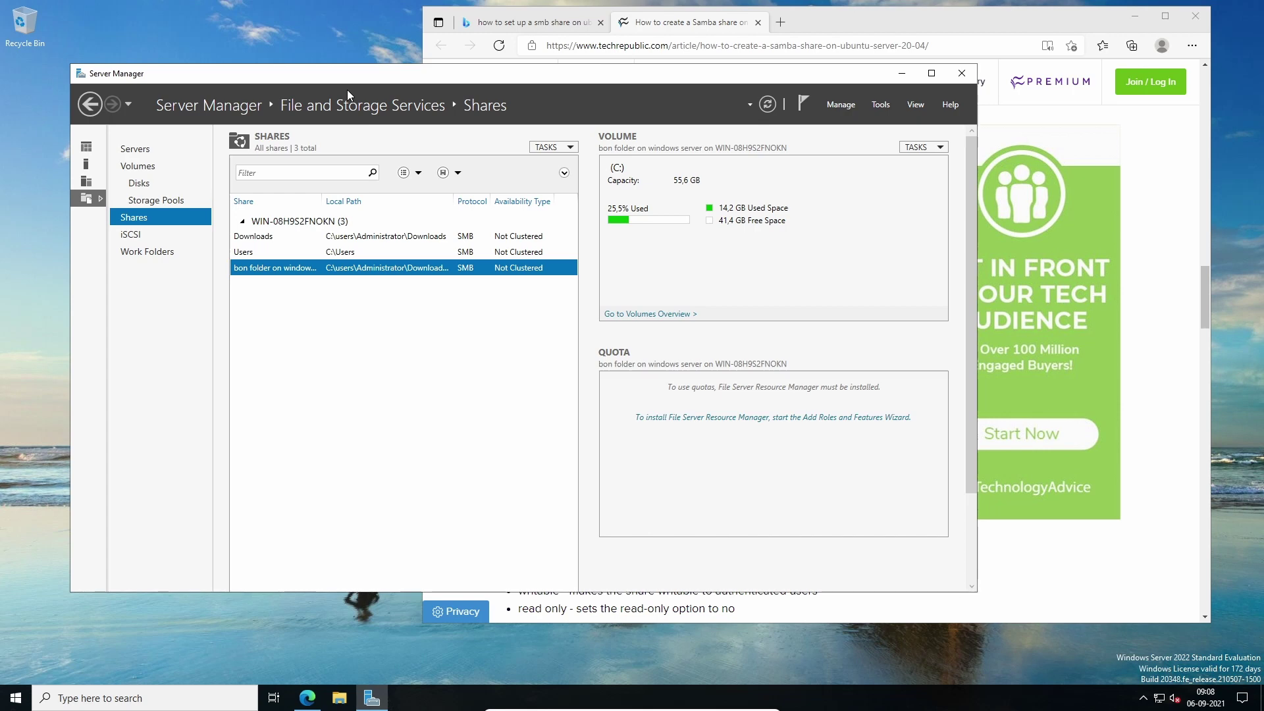
{"action": "left_click", "coordinate": [630, 22]}
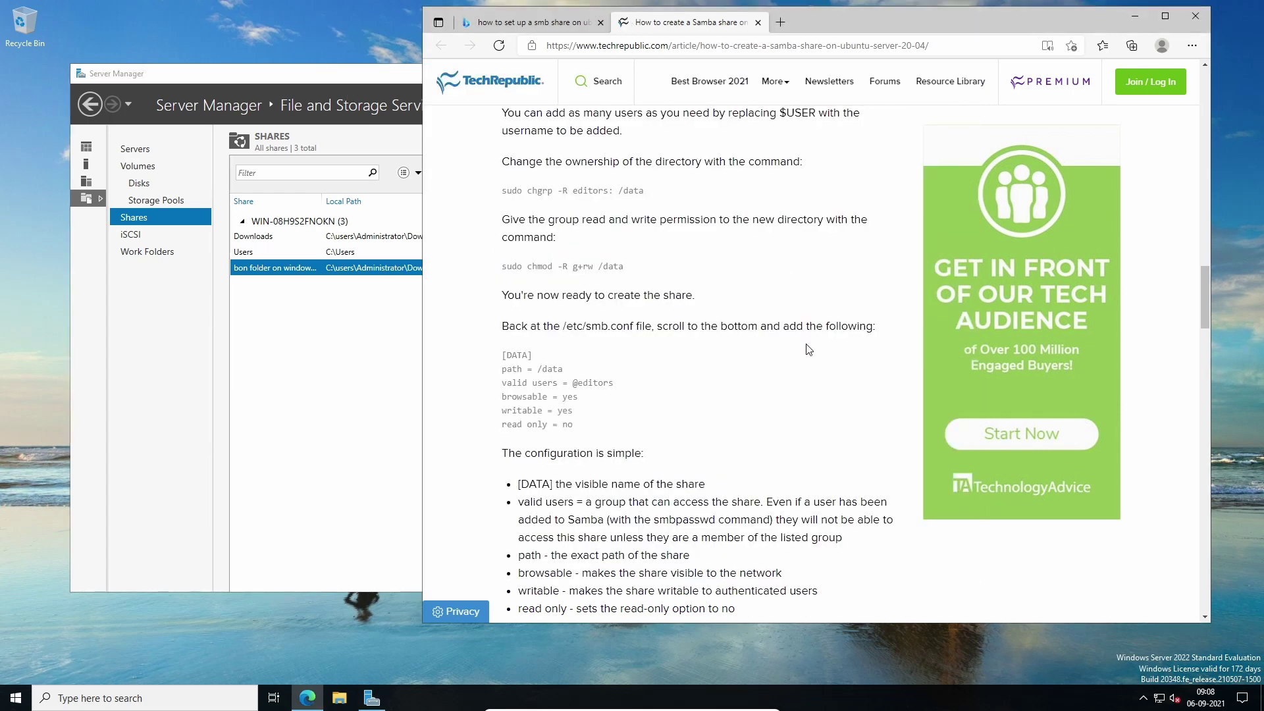
{"action": "left_click", "coordinate": [263, 398]}
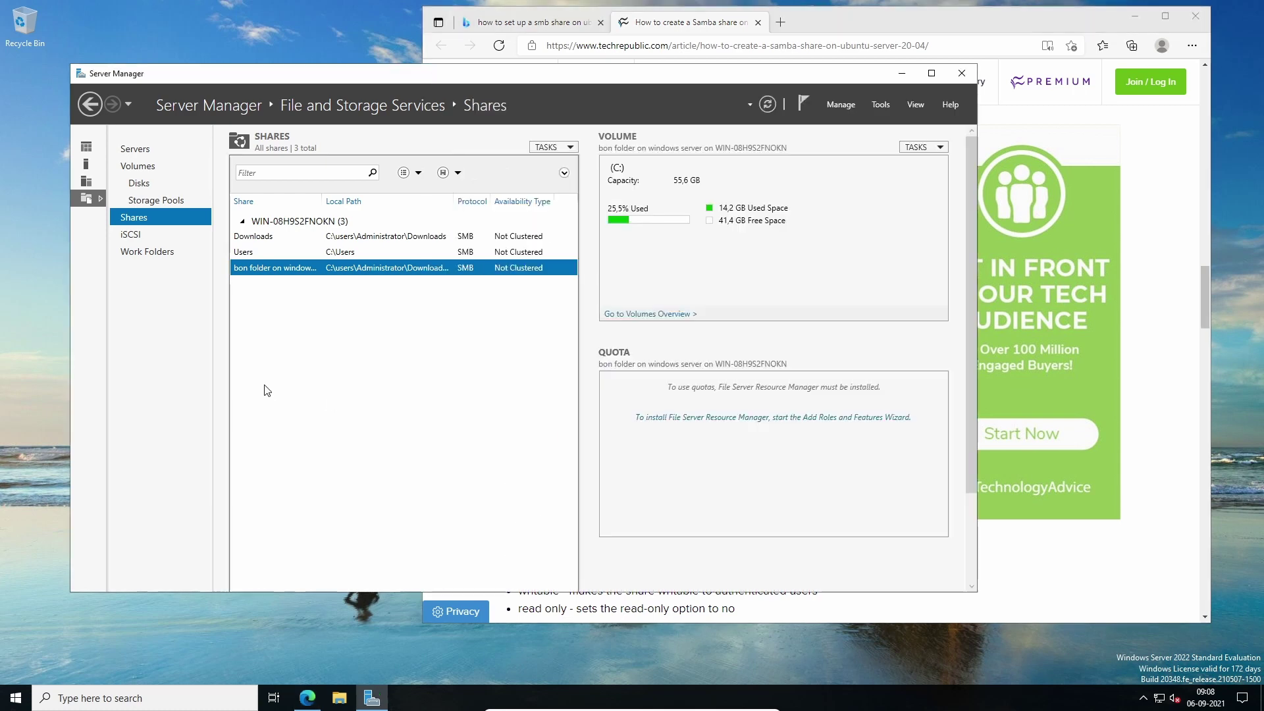
{"action": "right_click", "coordinate": [277, 270]}
{"action": "left_click", "coordinate": [308, 313]}
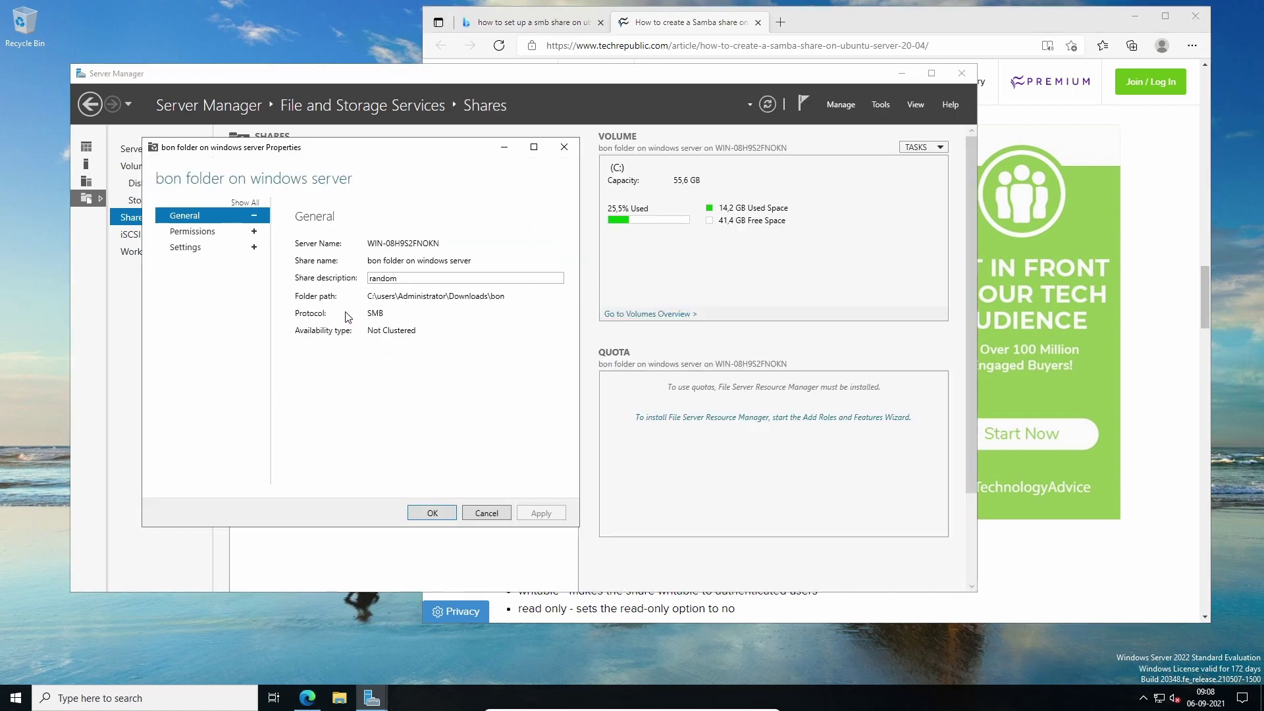
{"action": "left_click", "coordinate": [254, 232]}
{"action": "left_click", "coordinate": [255, 247]}
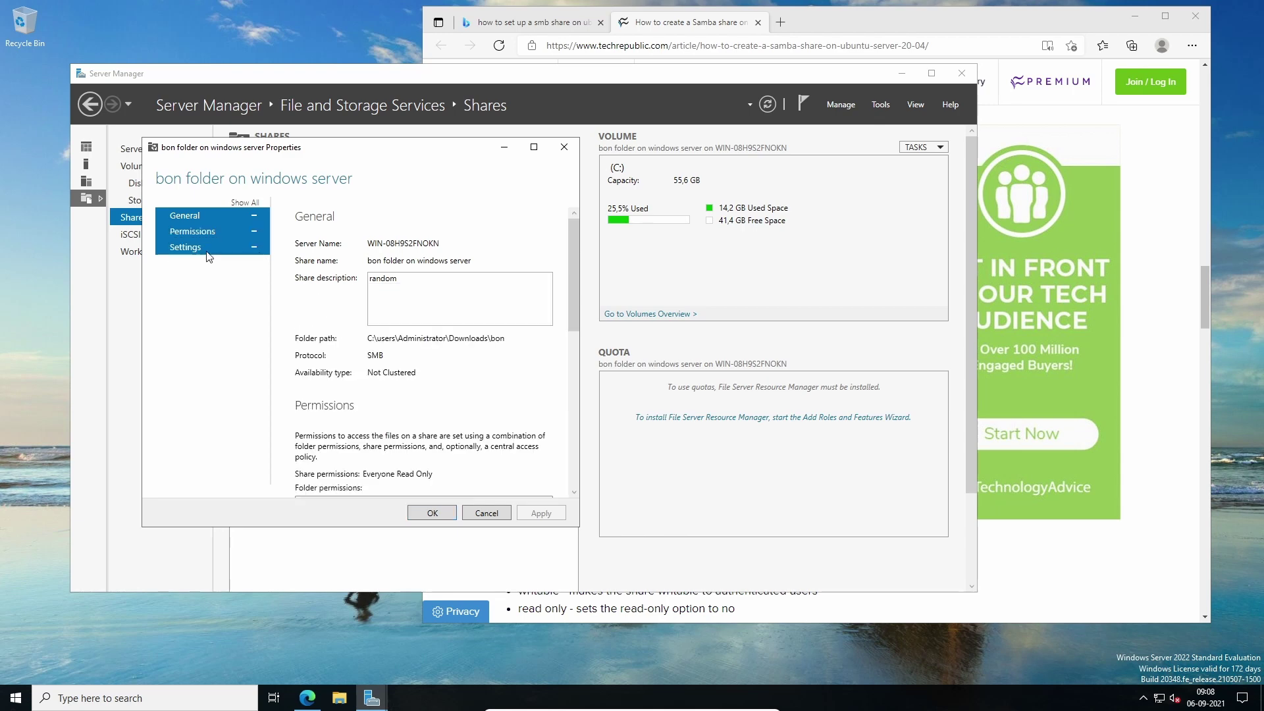
{"action": "left_click", "coordinate": [205, 232]}
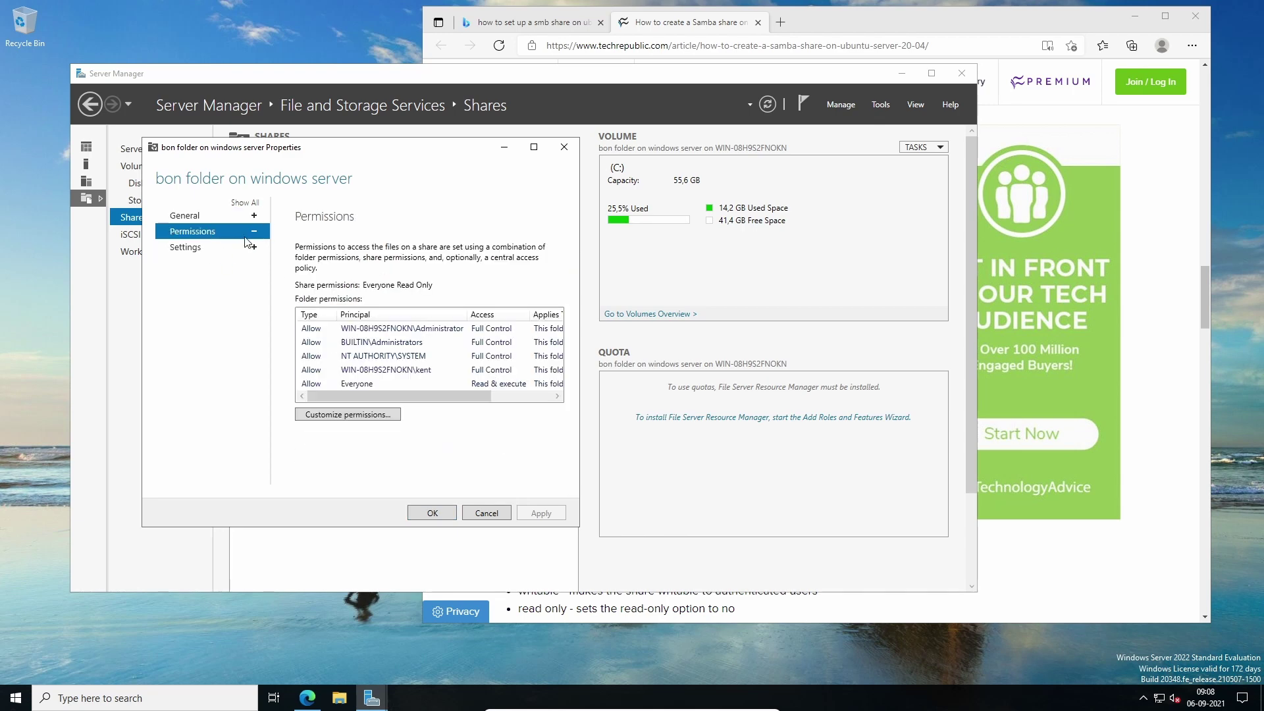
{"action": "left_click", "coordinate": [351, 416]}
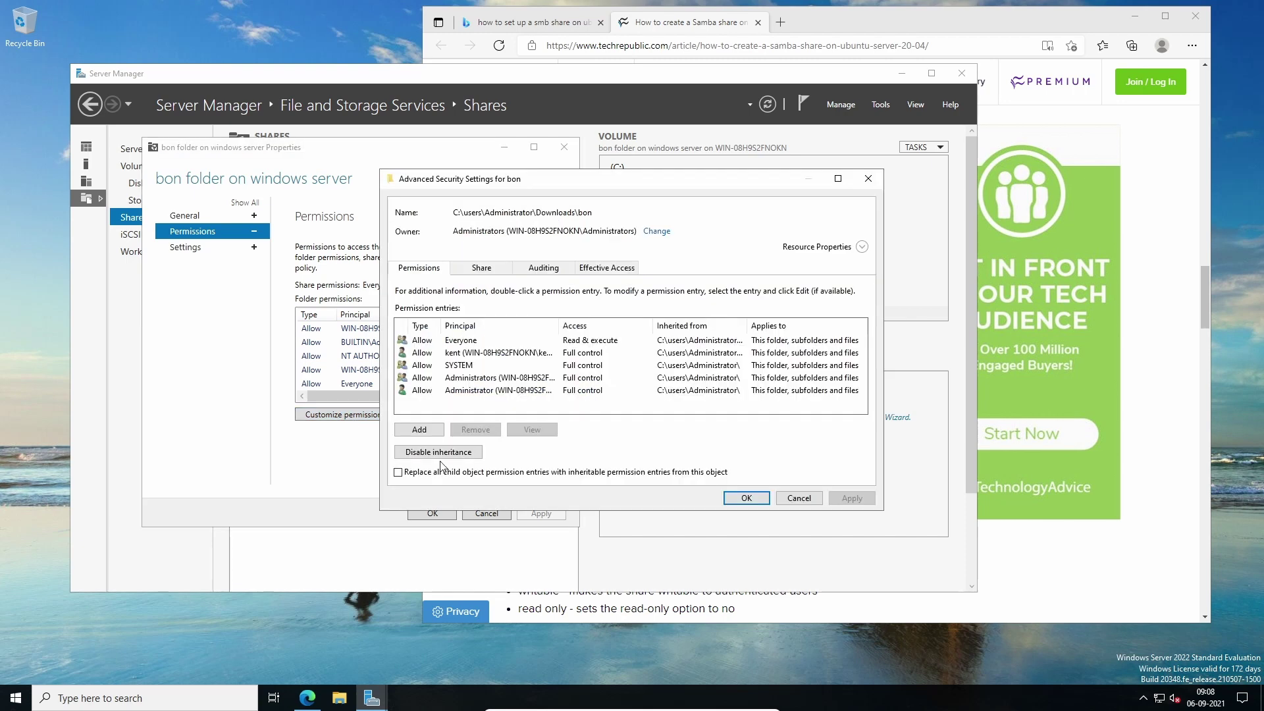
Switch to Microsoft Edge to reread the article's directory and group commands, return to Server Manager, and close the advanced security settings for bon
{"action": "left_click", "coordinate": [668, 25]}
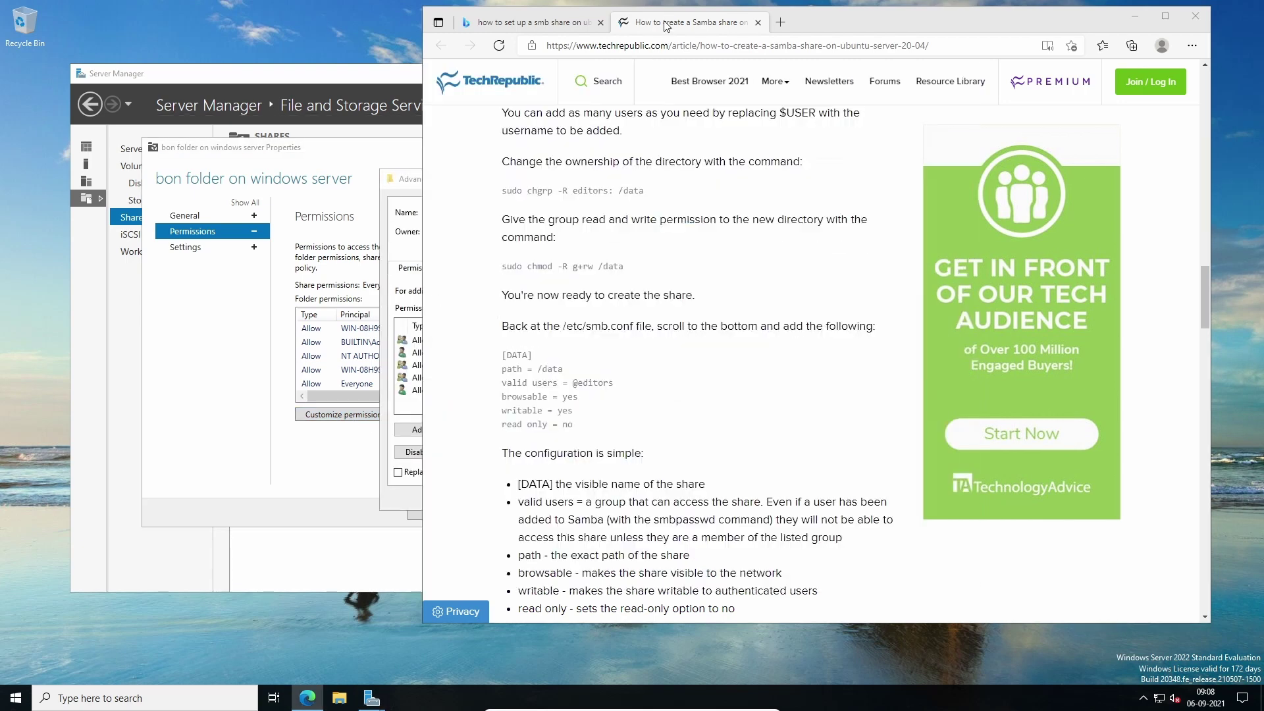
{"action": "scroll", "coordinate": [605, 401], "scroll_direction": "up", "scroll_amount": 3}
{"action": "left_click_drag", "start_coordinate": [669, 362], "coordinate": [466, 267]}
{"action": "left_click", "coordinate": [466, 268]}
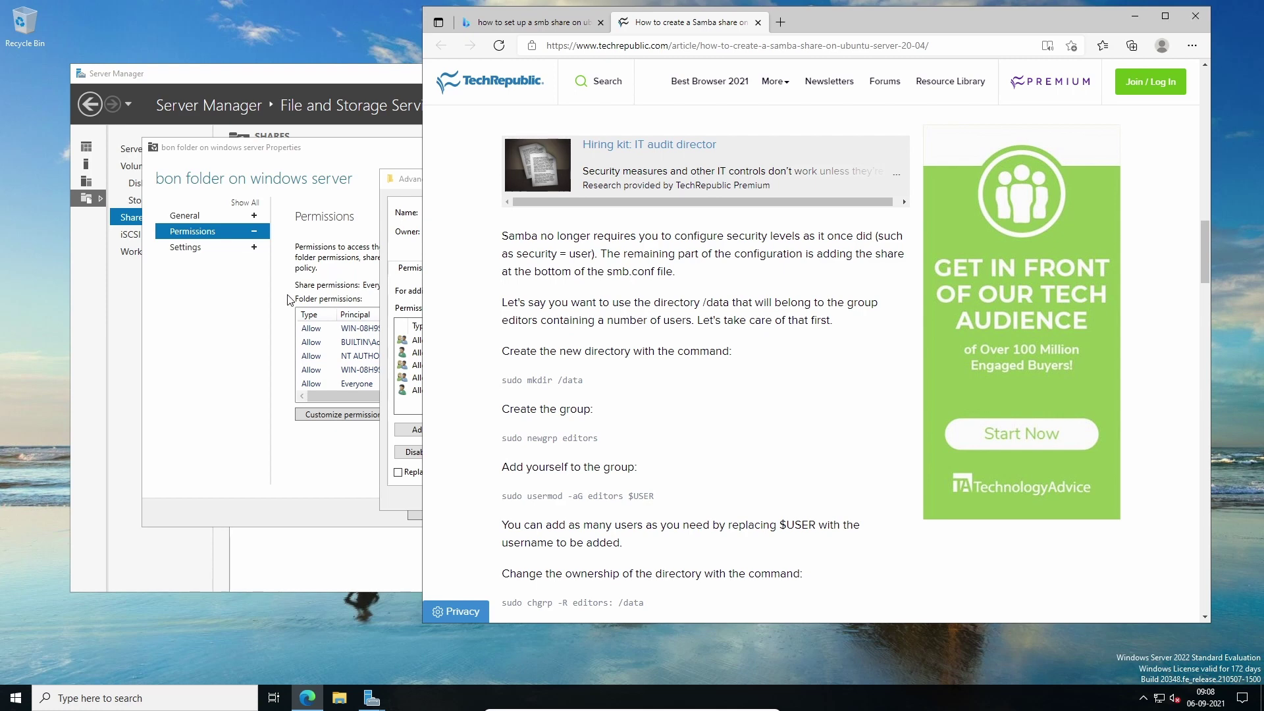
{"action": "left_click", "coordinate": [413, 224]}
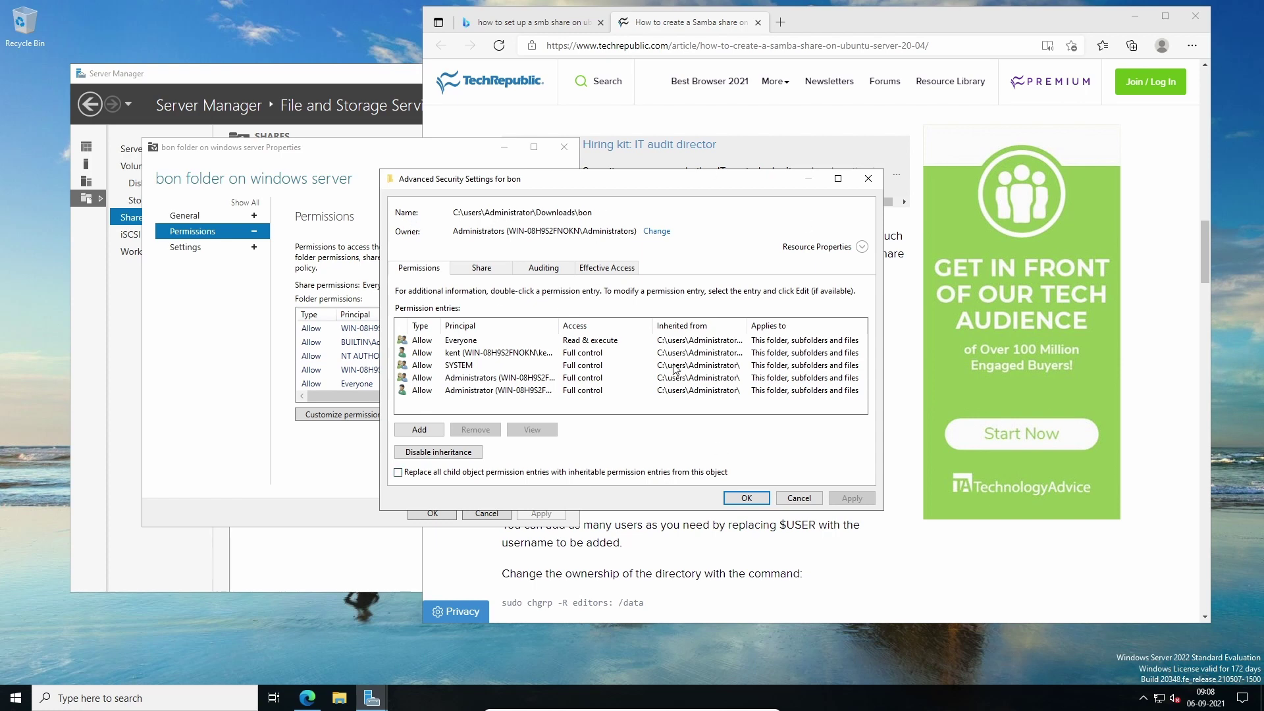
{"action": "left_click", "coordinate": [868, 179]}
Review the General, Permissions and Settings sections of the bon share's properties, and dismiss the dialog without applying changes
{"action": "left_click_drag", "start_coordinate": [709, 186], "coordinate": [809, 146]}
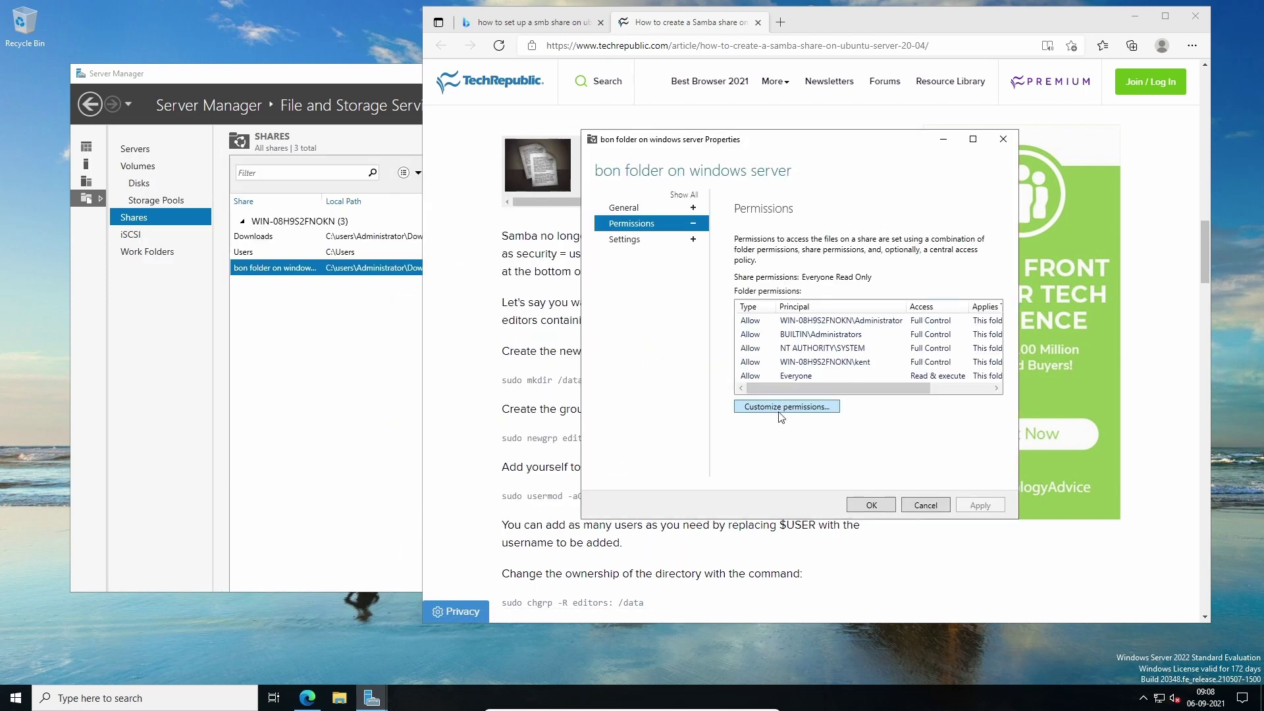
{"action": "left_click", "coordinate": [643, 246]}
{"action": "left_click", "coordinate": [644, 210]}
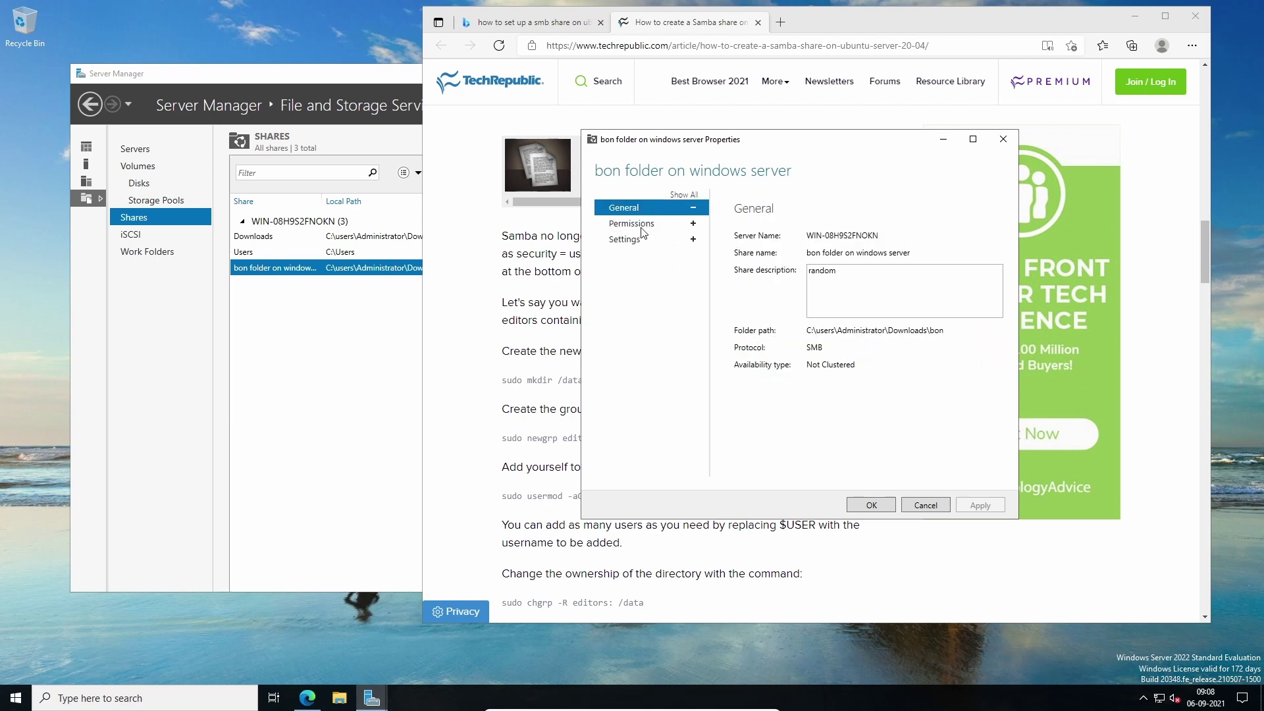
{"action": "left_click", "coordinate": [640, 228]}
{"action": "left_click", "coordinate": [645, 239]}
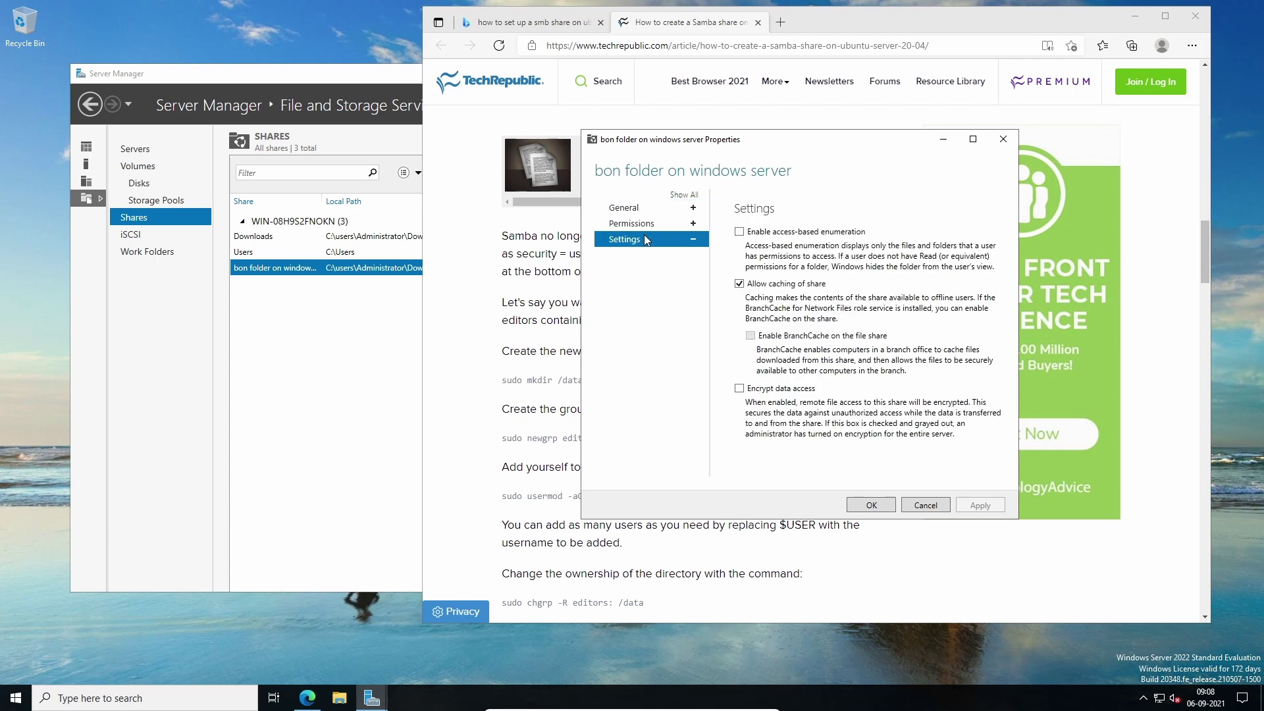
{"action": "left_click_drag", "start_coordinate": [736, 145], "coordinate": [416, 183]}
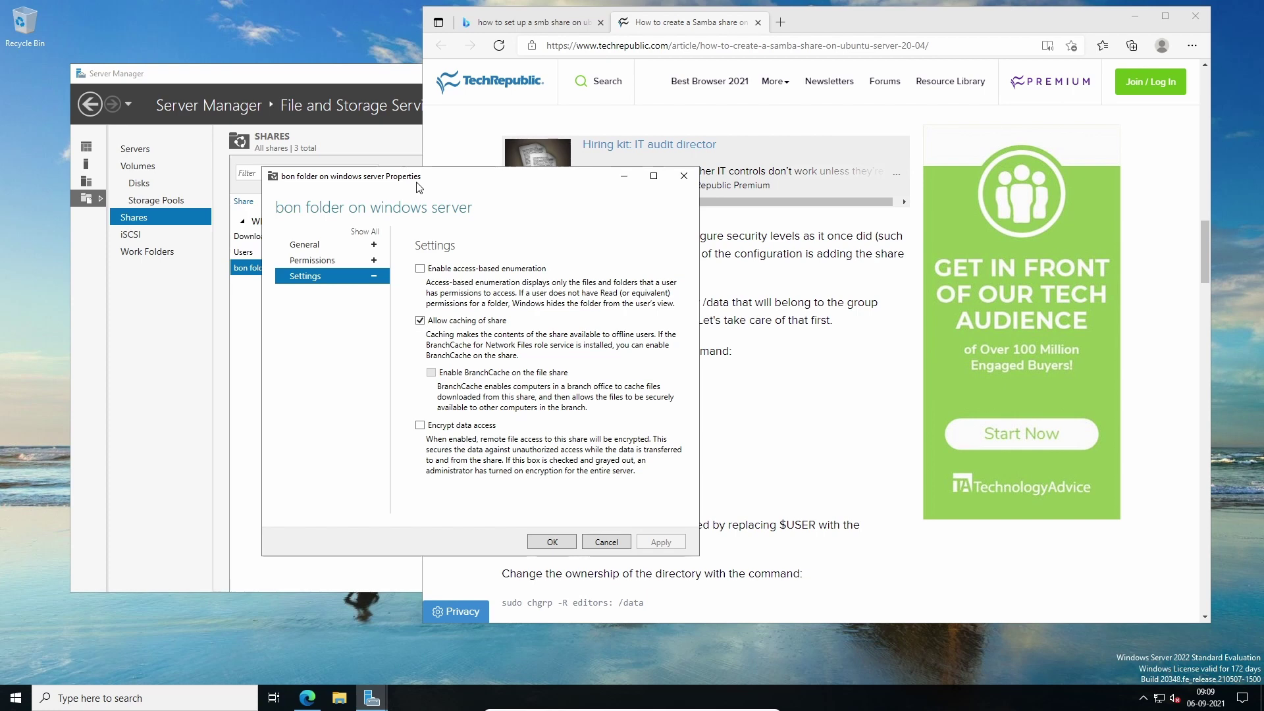
{"action": "left_click", "coordinate": [607, 542]}
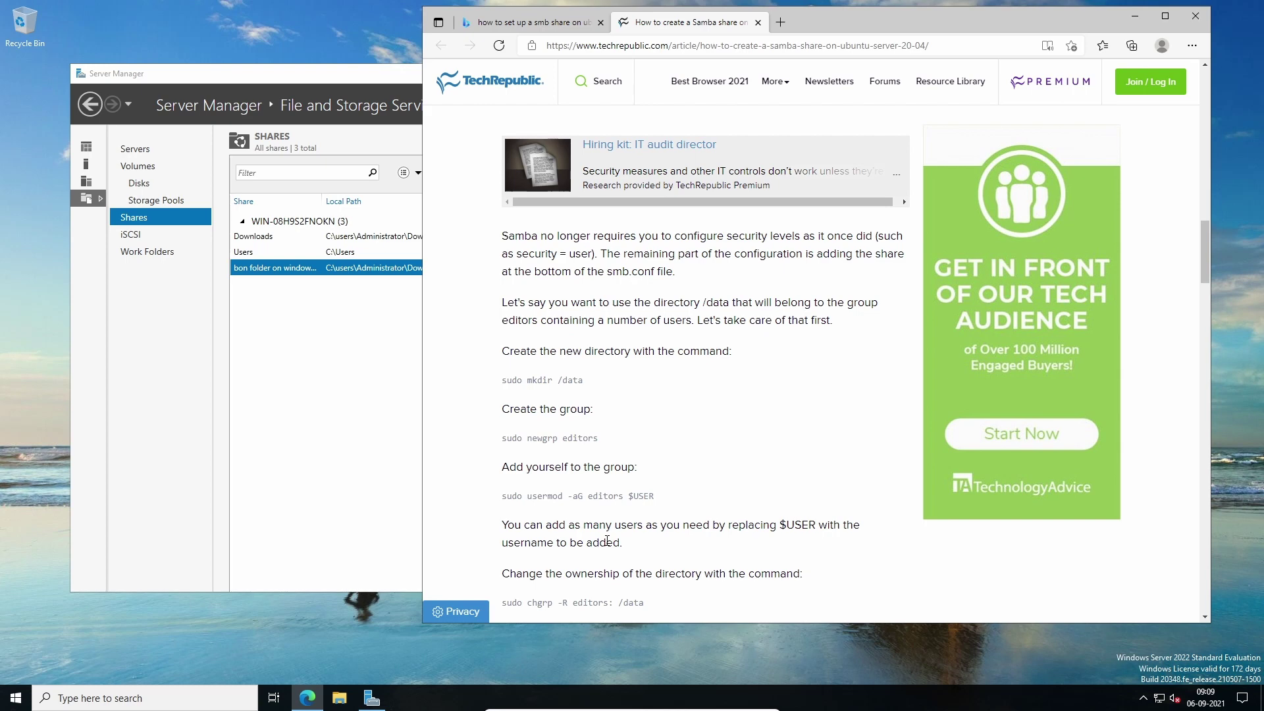
Go back through the Samba article from the share option explanations to the commands that create the /data directory and editors group
{"action": "left_click", "coordinate": [314, 456]}
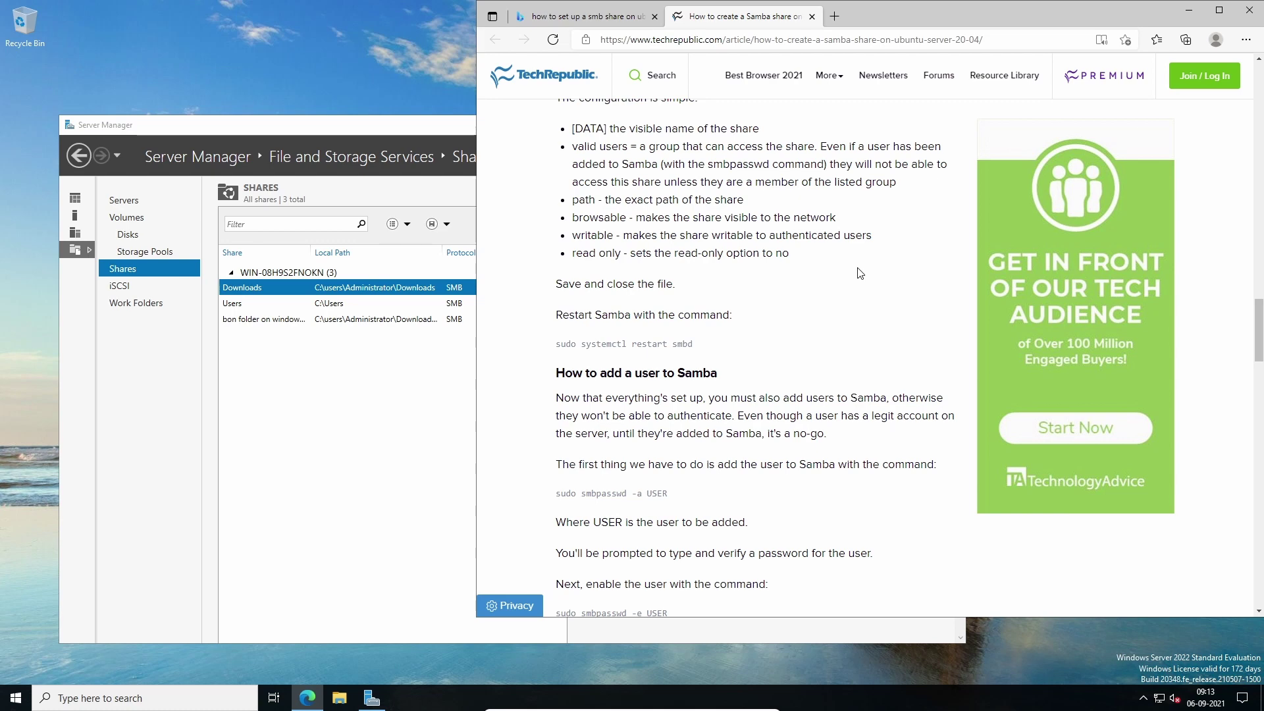
{"action": "scroll", "coordinate": [860, 272], "scroll_direction": "up", "scroll_amount": 5}
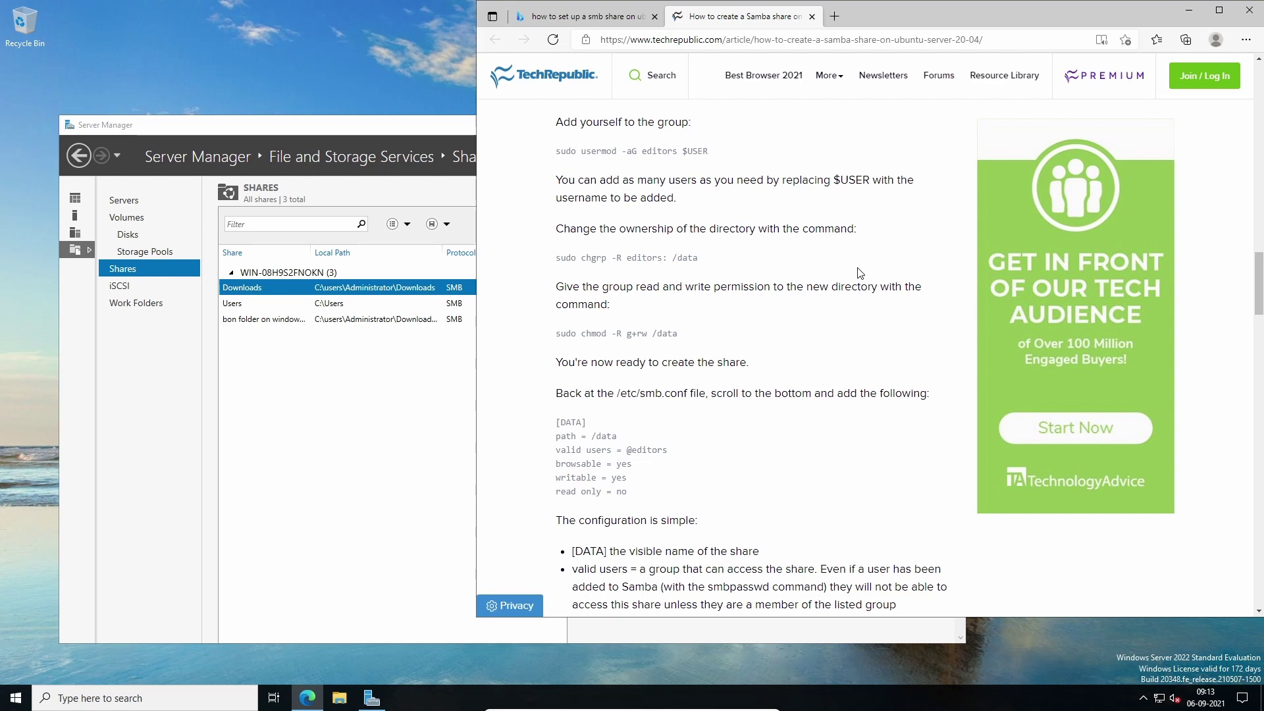
{"action": "scroll", "coordinate": [860, 273], "scroll_direction": "up", "scroll_amount": 4}
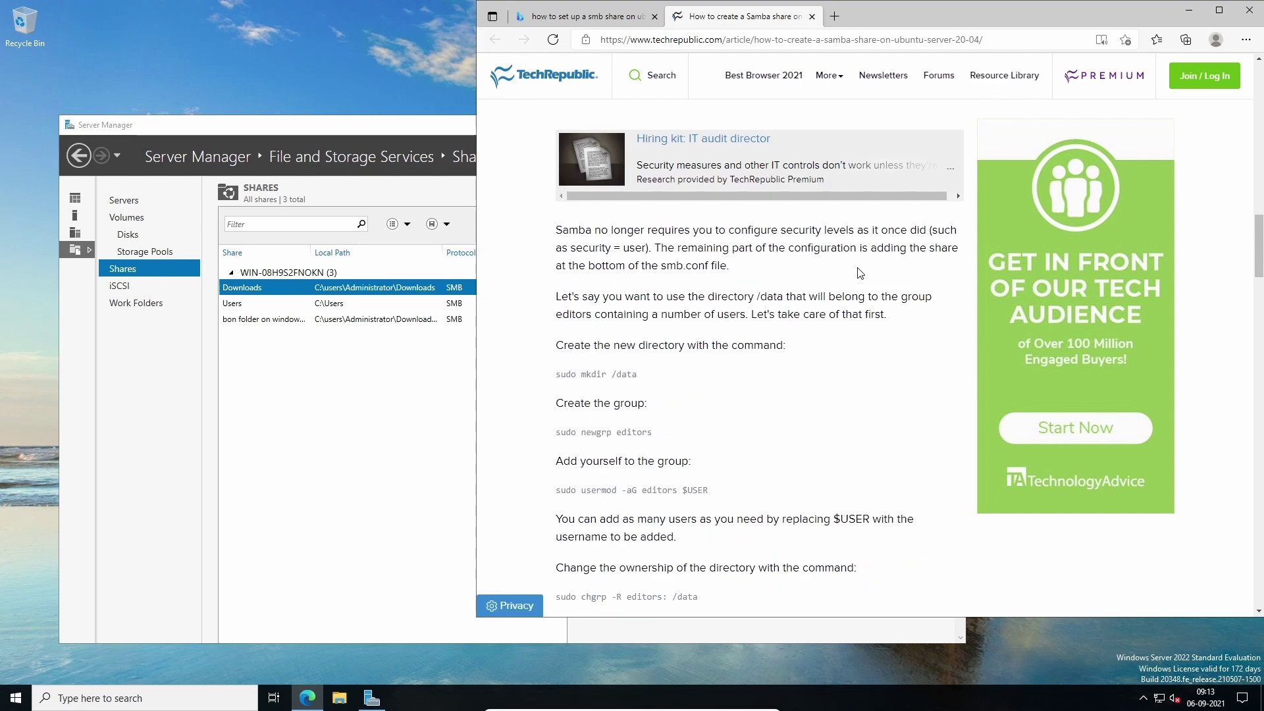